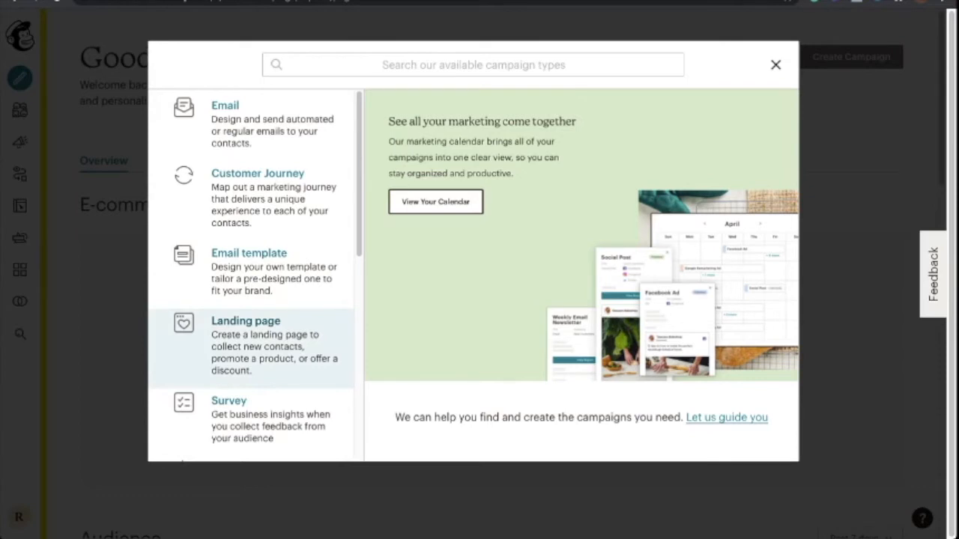
- Create a landing page named "Checklist Opt-In" for the Gal Marketing Agency audience, using the dark cactus template
left_click(248, 340)
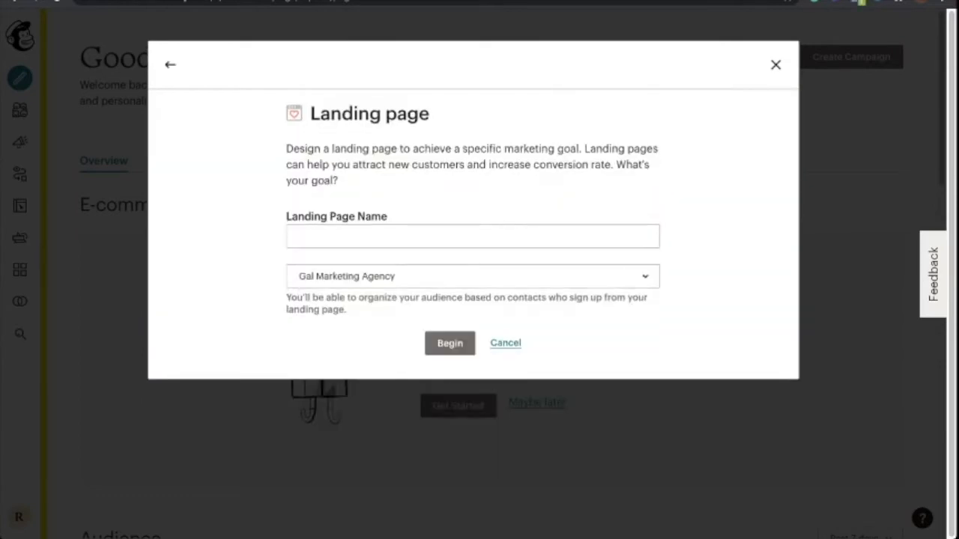
left_click(472, 237)
type("Checklist Opt-In")
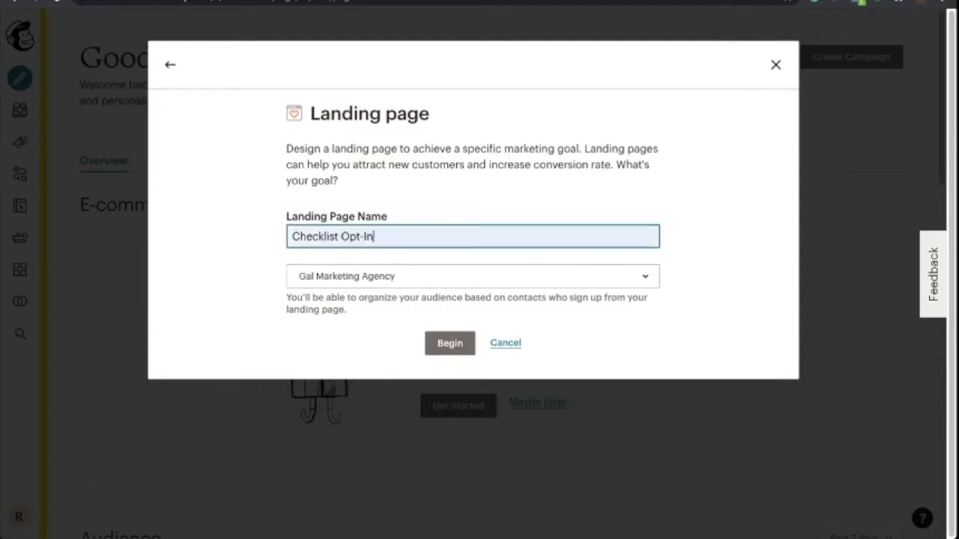
key("Return")
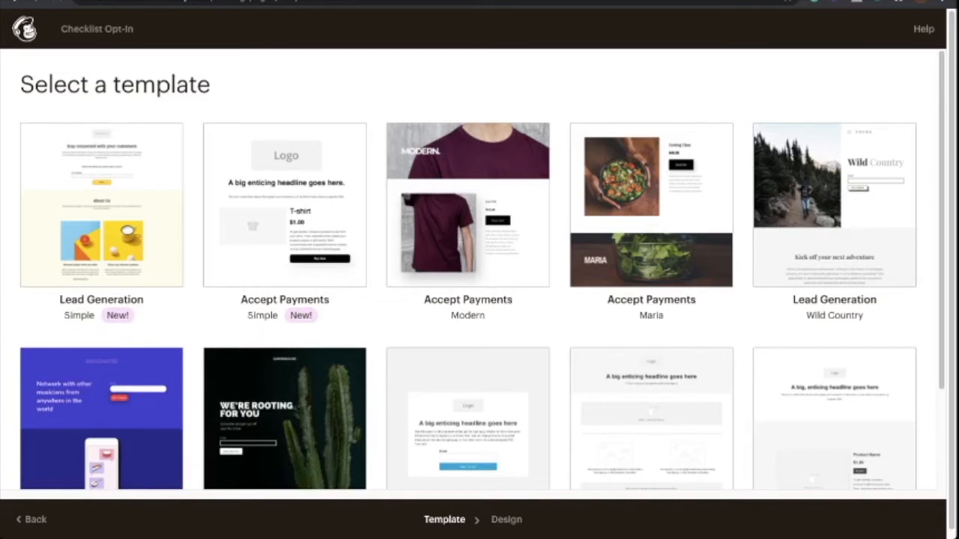
scroll(483, 269, "down", 1)
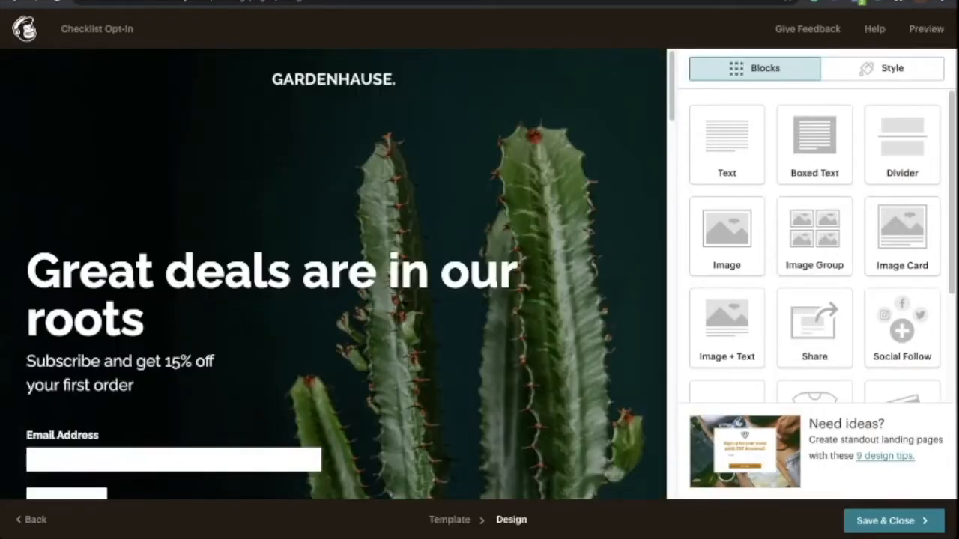
- Replace the hero headline with "Get your checklist that will change your life!"
mouse_move(145, 275)
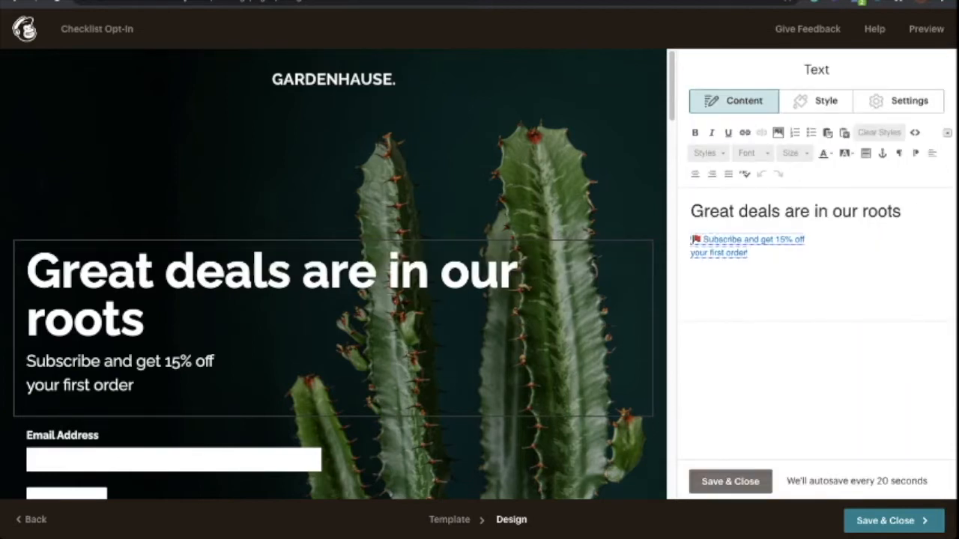
triple_click(794, 211)
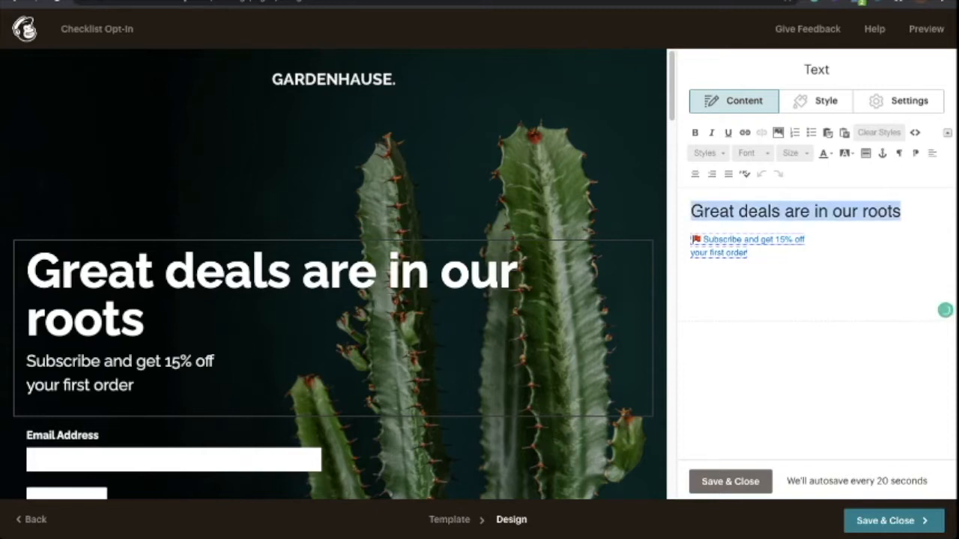
type("Get ")
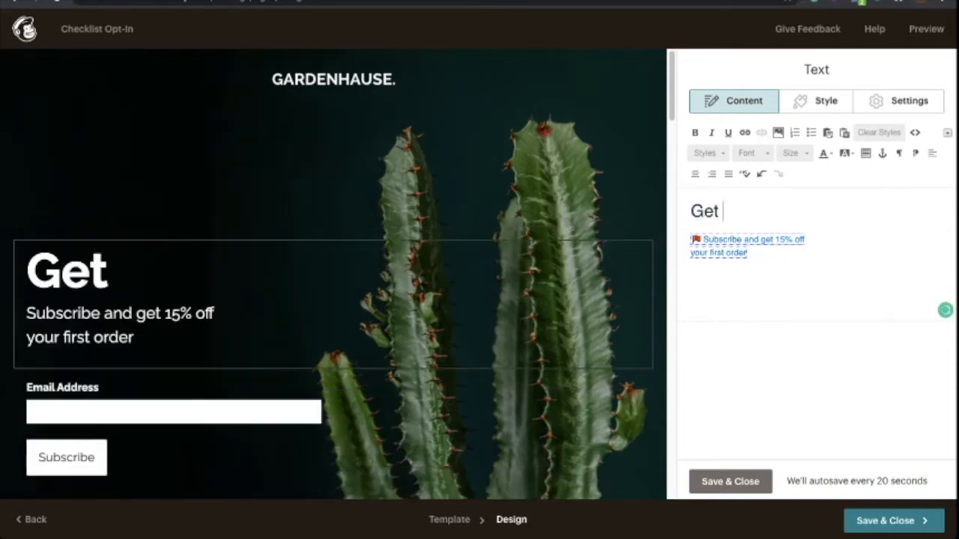
type("your checklist ")
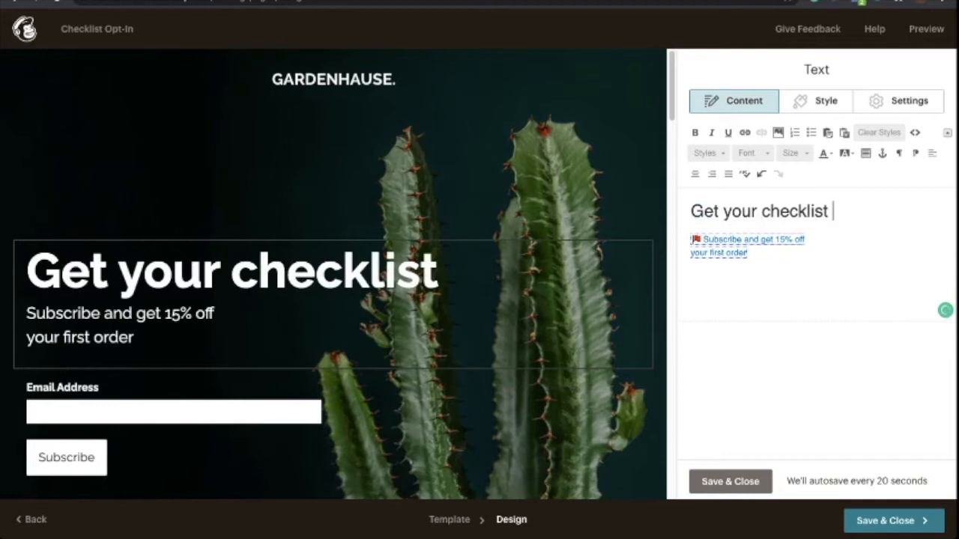
type("that will change your life!")
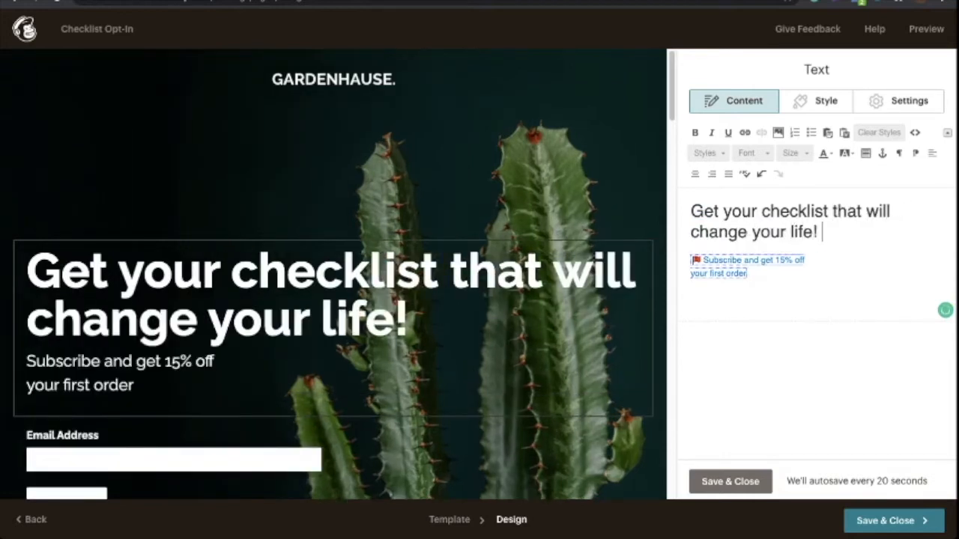
- Replace the subscription offer under the headline with "Download your checklist now!" and save the text block
left_click_drag(748, 275, 691, 259)
key("BackSpace")
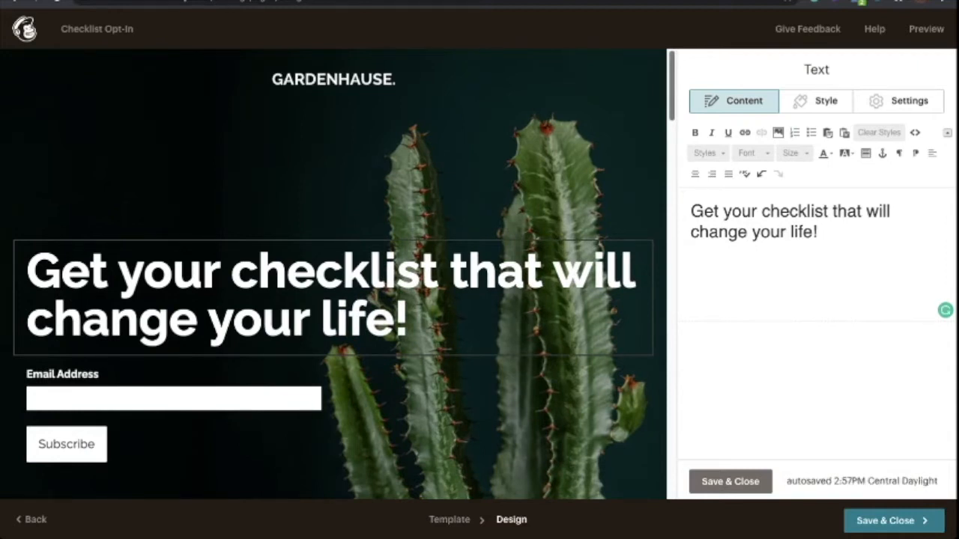
type("Download your checkl")
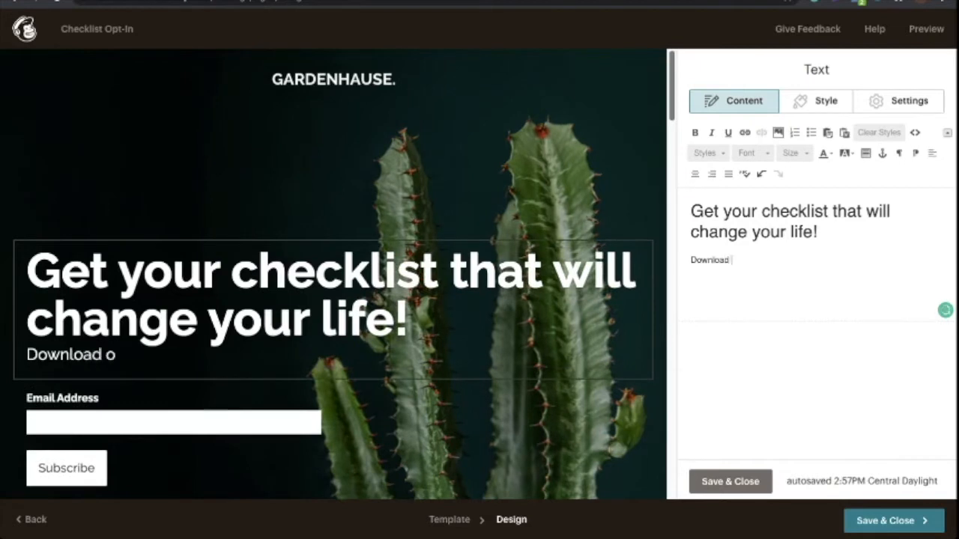
type("ist now!")
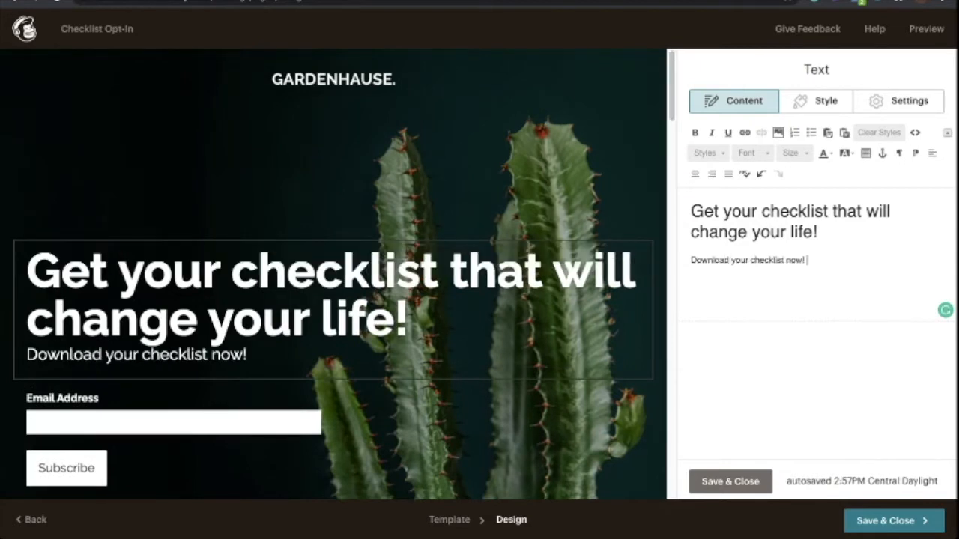
left_click(730, 481)
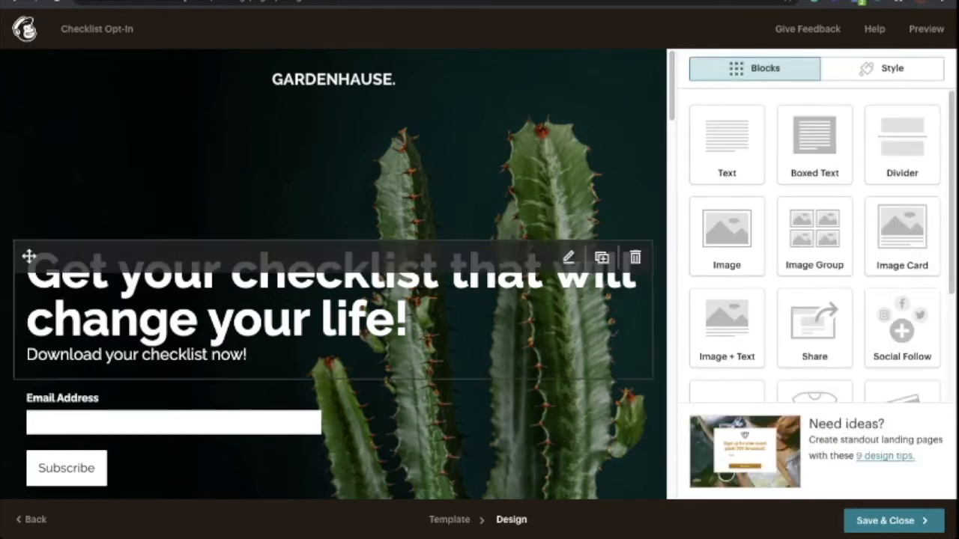
- Add the First Name field to the signup form and set its button text to "Download now!"
left_click(29, 394)
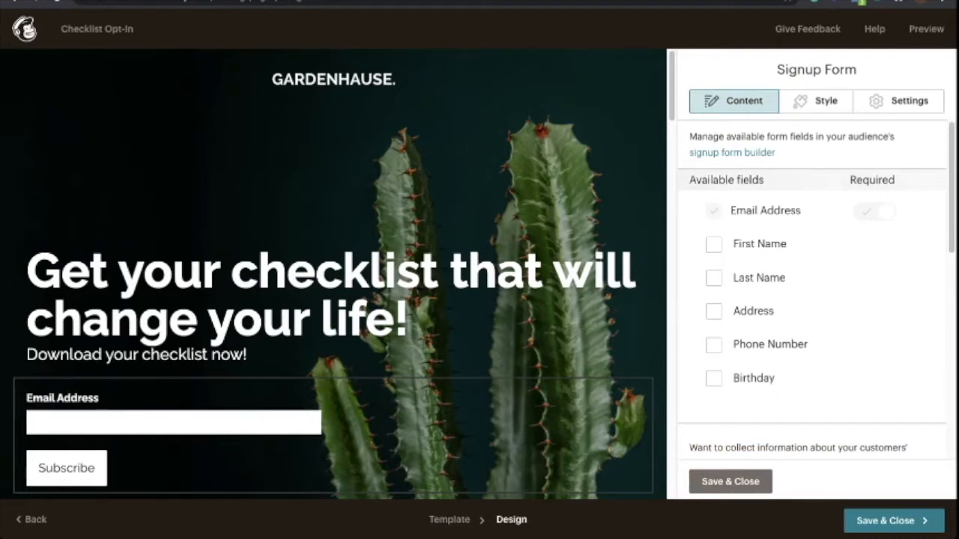
left_click(714, 245)
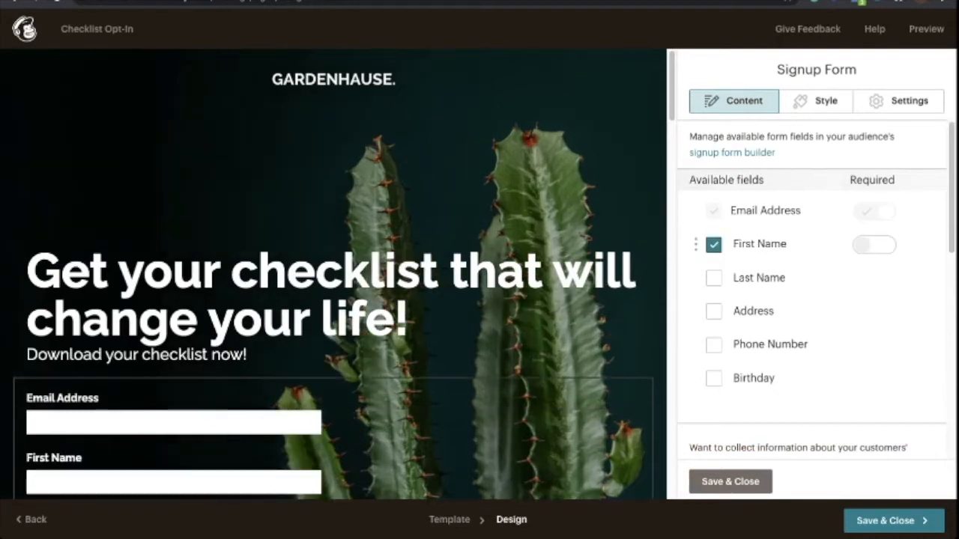
scroll(811, 293, "down", 5)
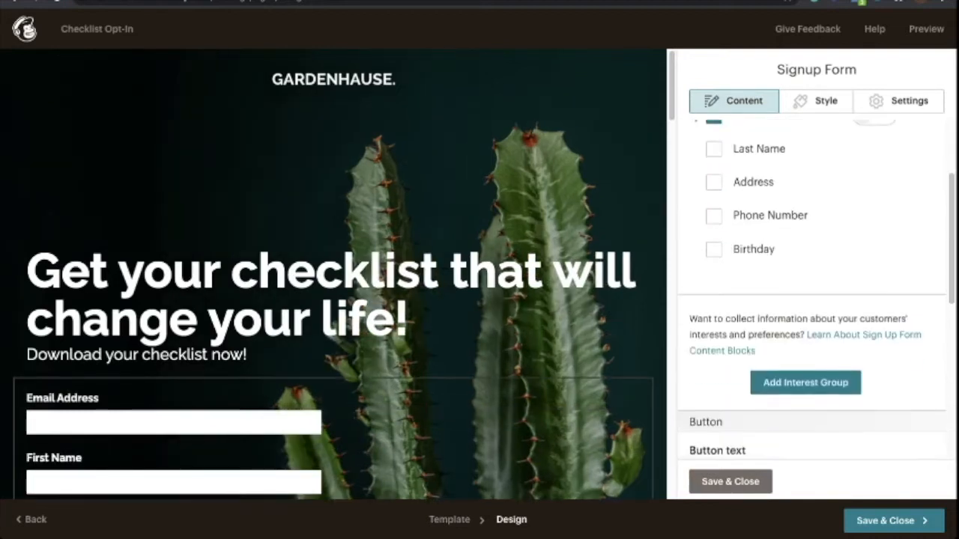
scroll(812, 293, "down", 3)
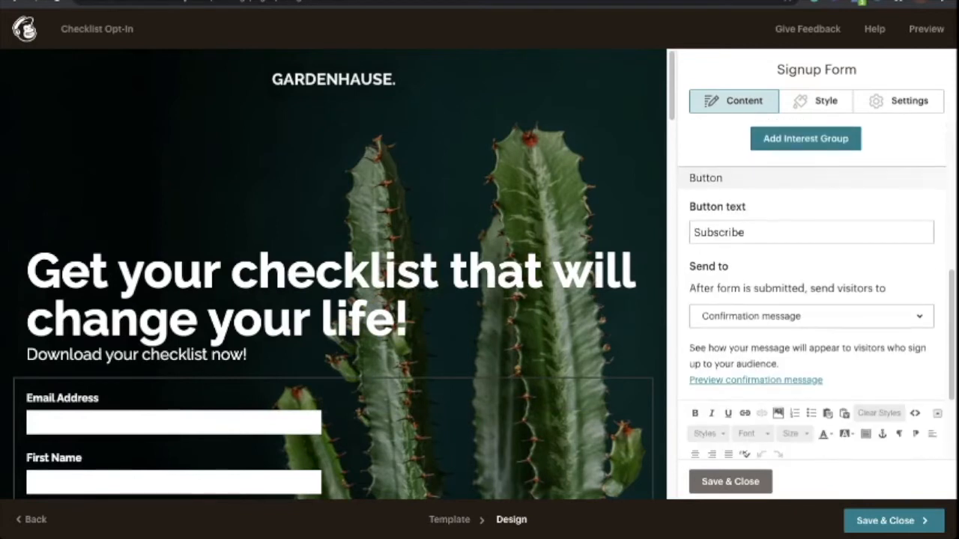
double_click(748, 233)
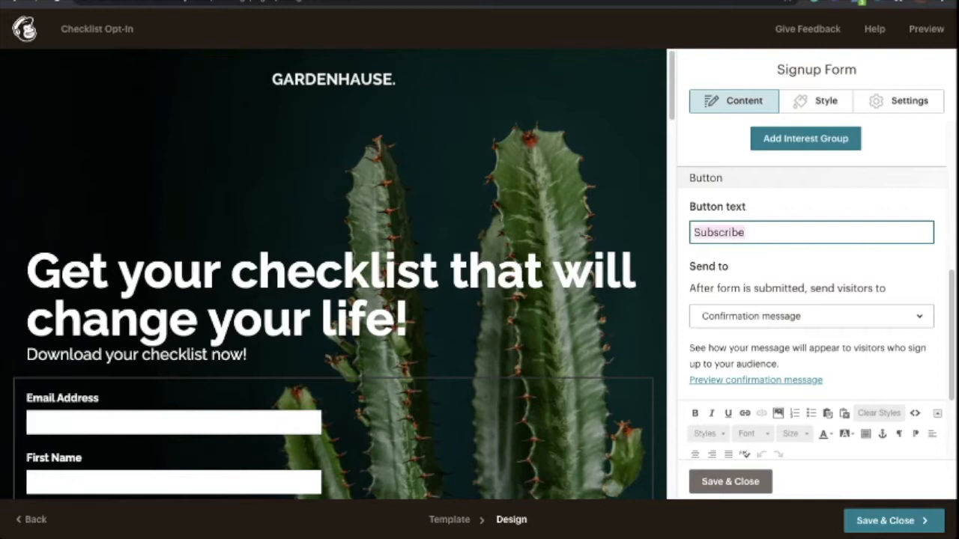
type("Download")
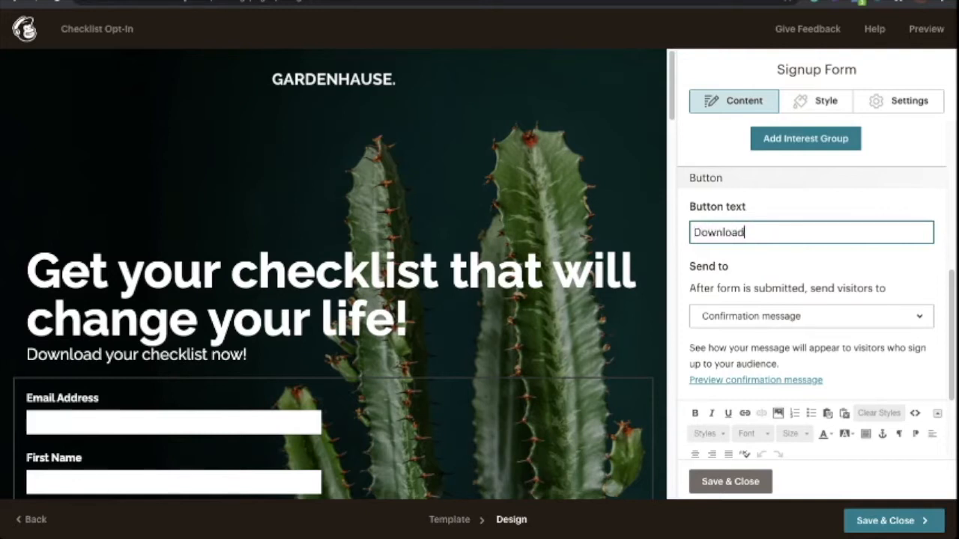
key("Tab")
left_click(745, 232)
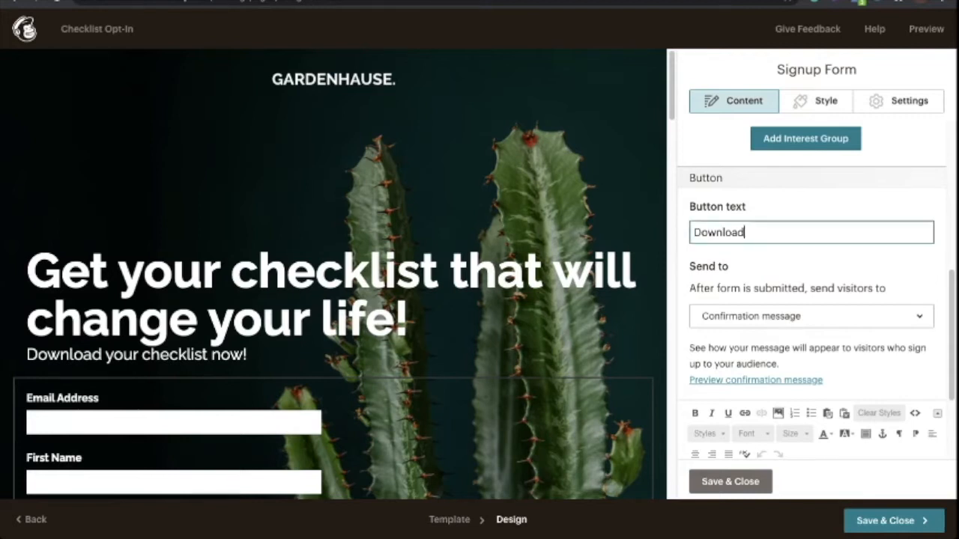
type("now!")
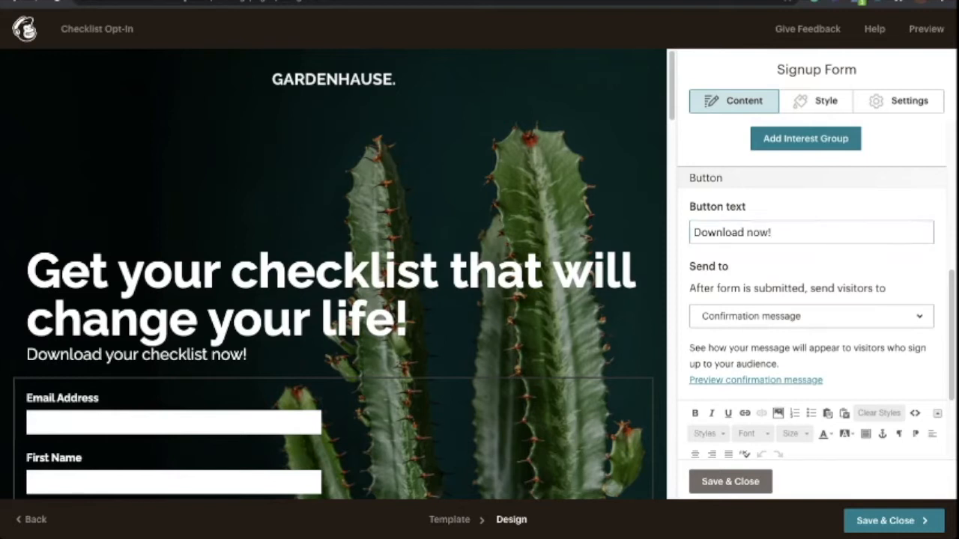
scroll(334, 274, "down", 3)
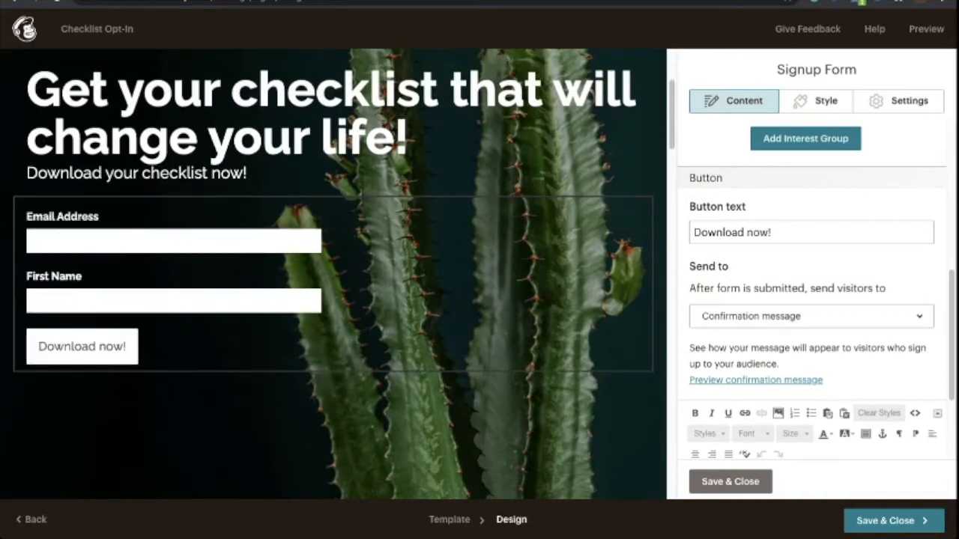
- Try Landing page and Web address as the signup form's after-submission destination, ending on Confirmation message
left_click(811, 316)
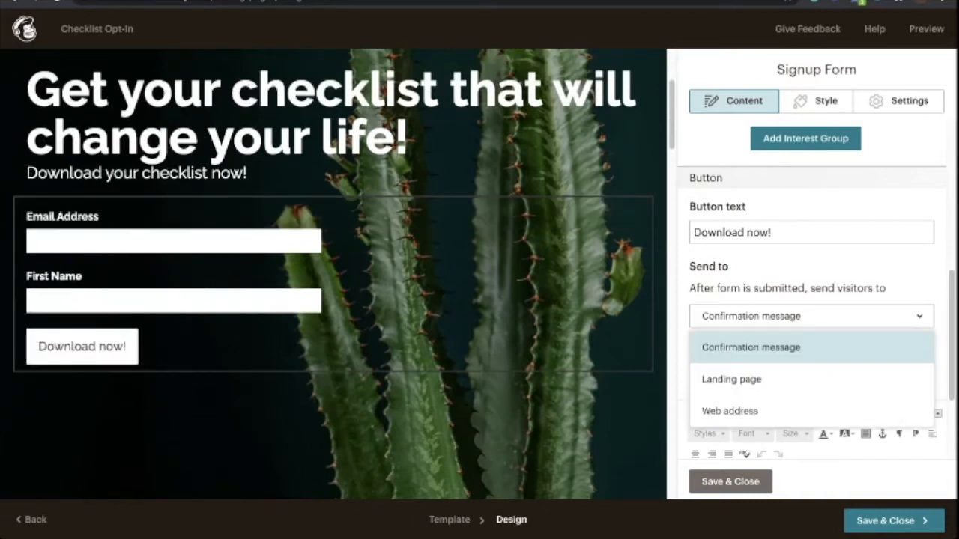
left_click(760, 349)
scroll(762, 354, "down", 2)
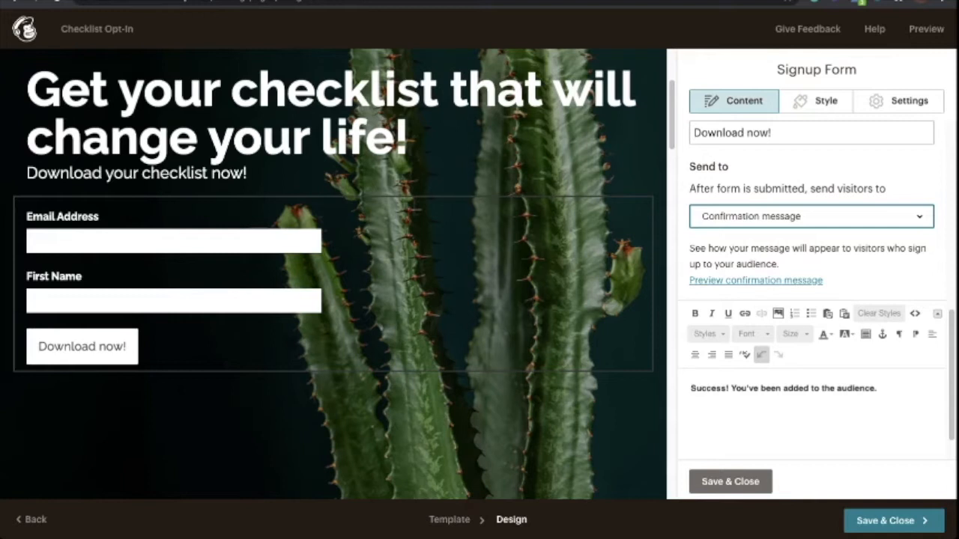
left_click(811, 216)
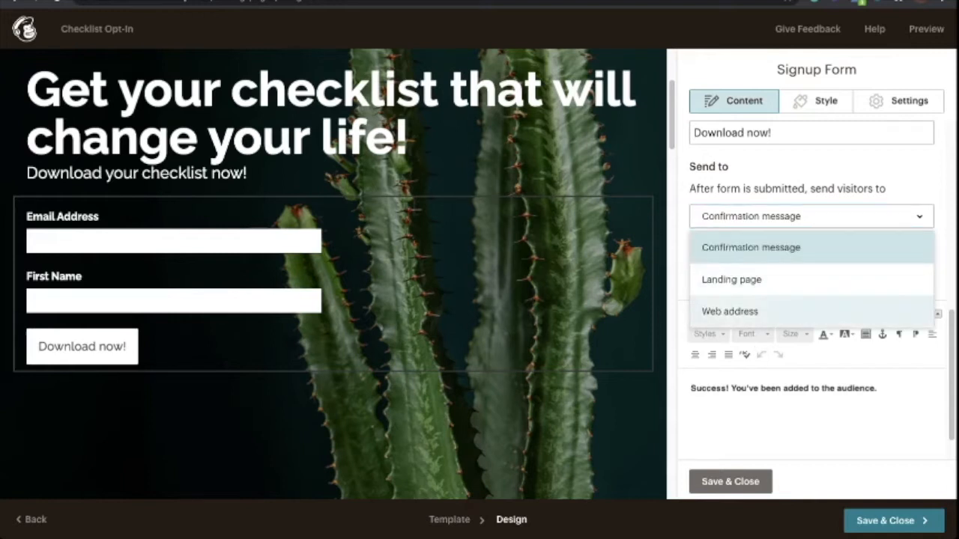
left_click(731, 280)
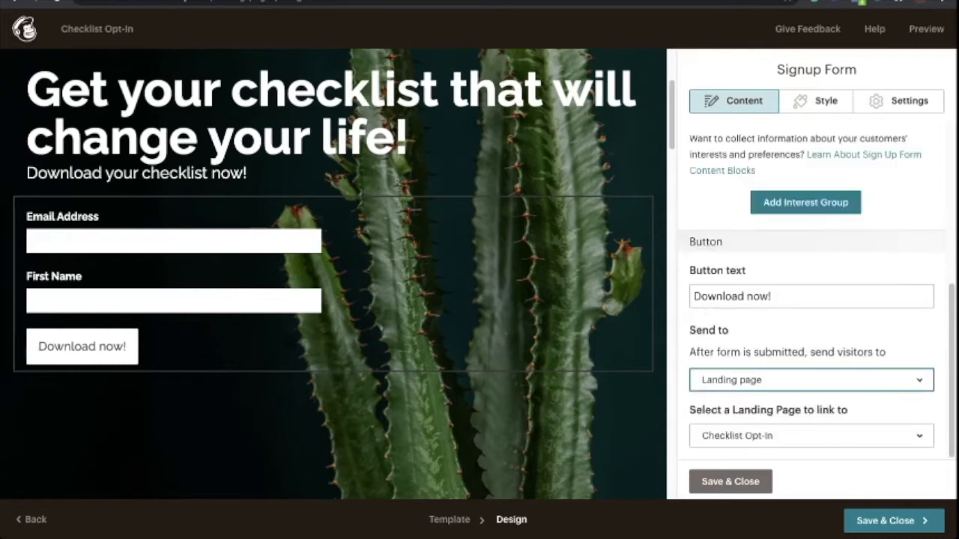
left_click(811, 380)
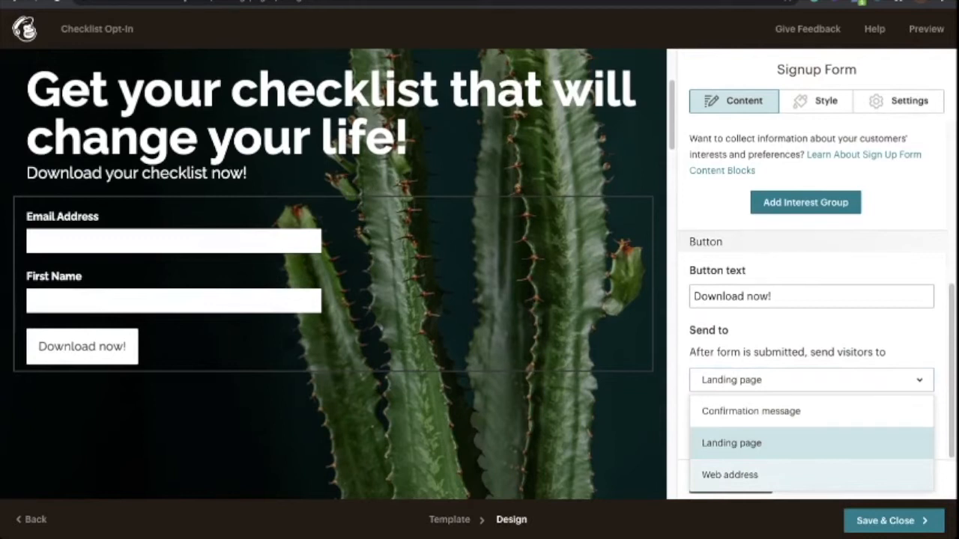
left_click(729, 475)
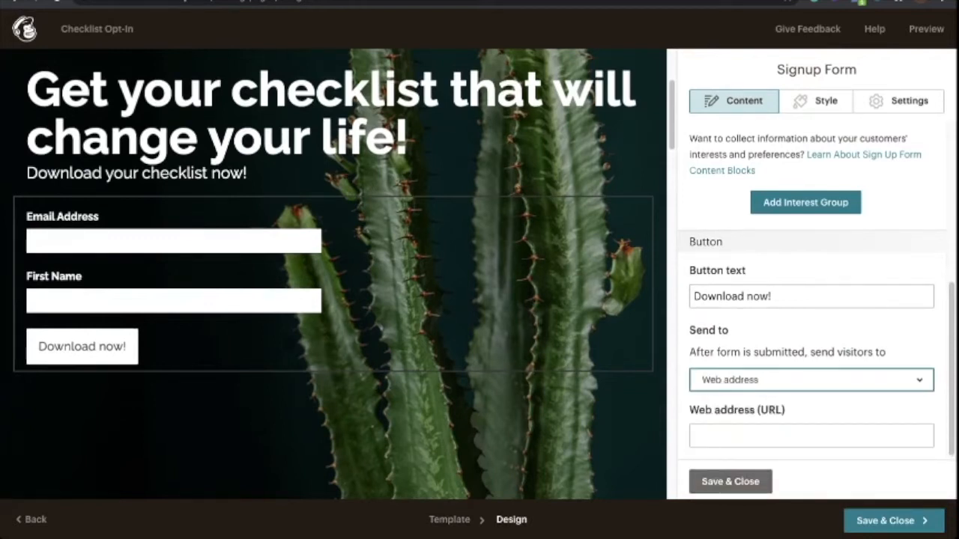
left_click(811, 379)
left_click(752, 411)
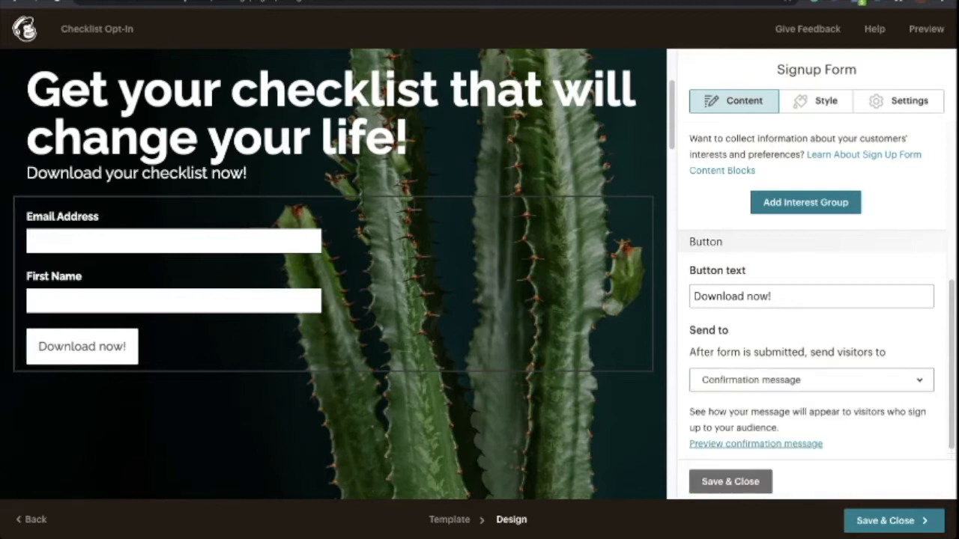
- Replace the form's confirmation message with "You're in! Head to your inbox and get your checklist" and save the signup form
scroll(811, 380, "down", 2)
scroll(816, 281, "down", 2)
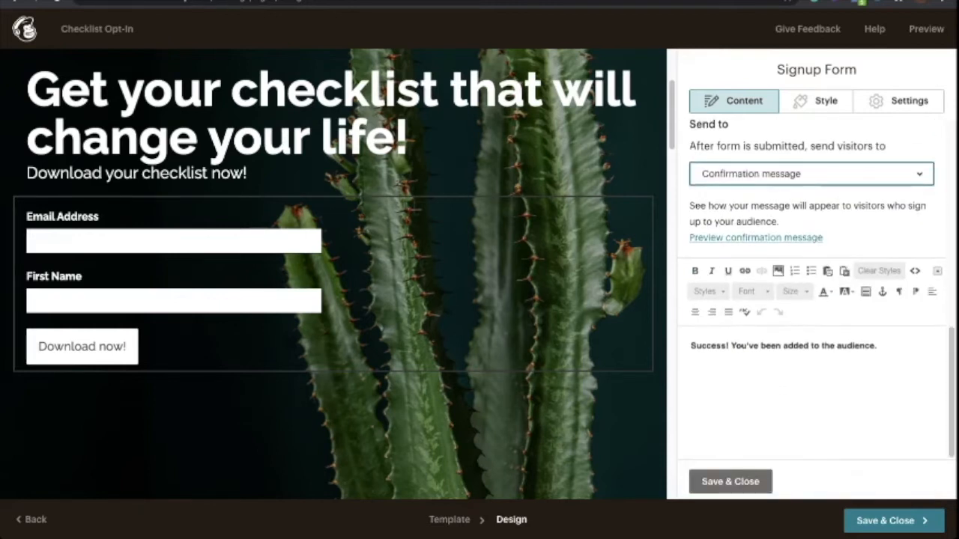
left_click_drag(879, 346, 690, 346)
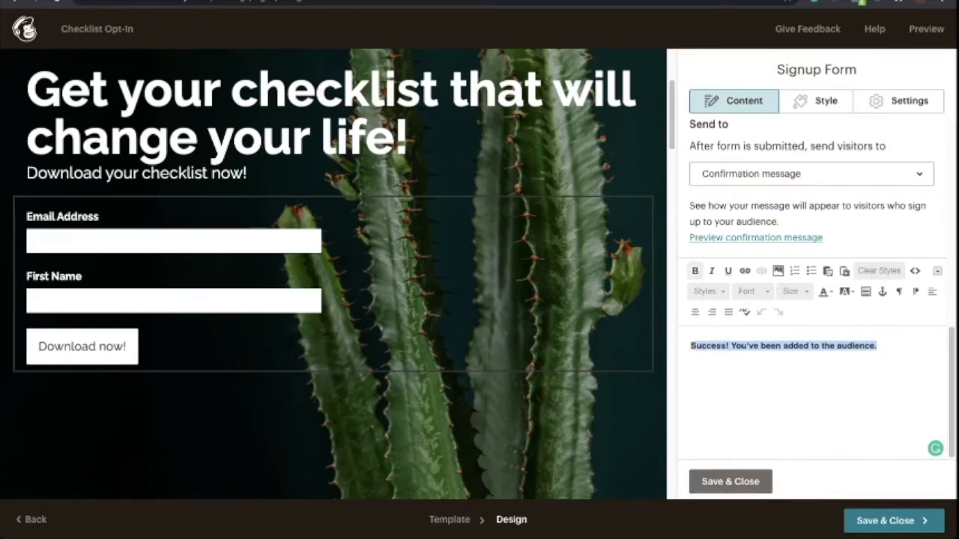
type("You're ")
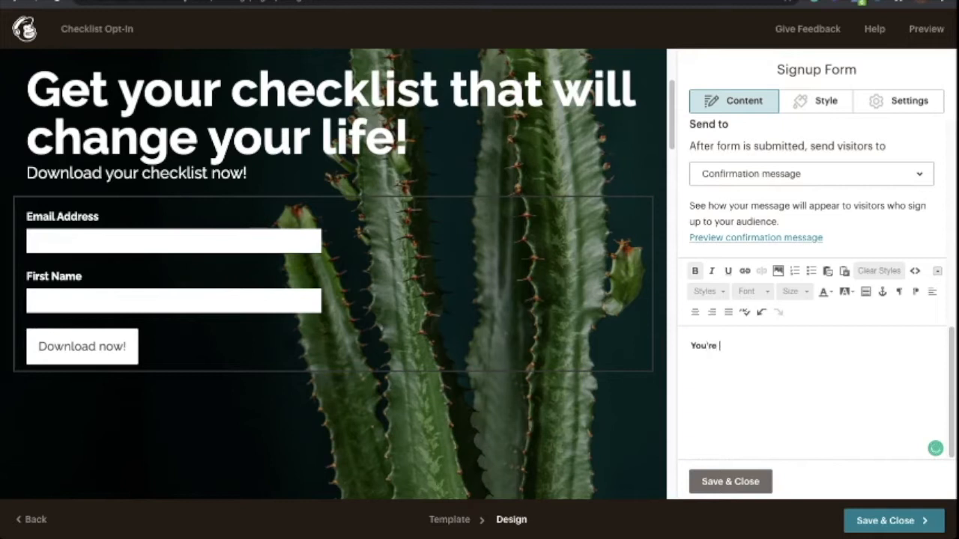
type("in! Head to your inbox and check your e")
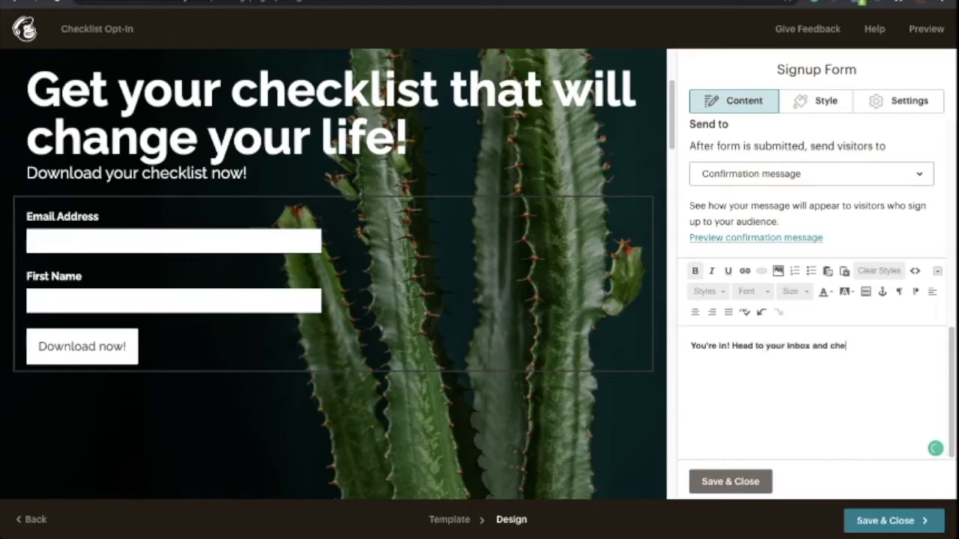
key("BackSpace")
key("BackSpace")
key("BackSpace")
key("BackSpace")
key("BackSpace")
key("BackSpace")
key("BackSpace")
key("BackSpace")
key("BackSpace")
key("BackSpace")
key("BackSpace")
key("BackSpace")
type("get your checklist")
left_click(730, 482)
- Look through the template's remaining sections below the signup form, from the logo row to the plant advice blocks
scroll(334, 300, "down", 6)
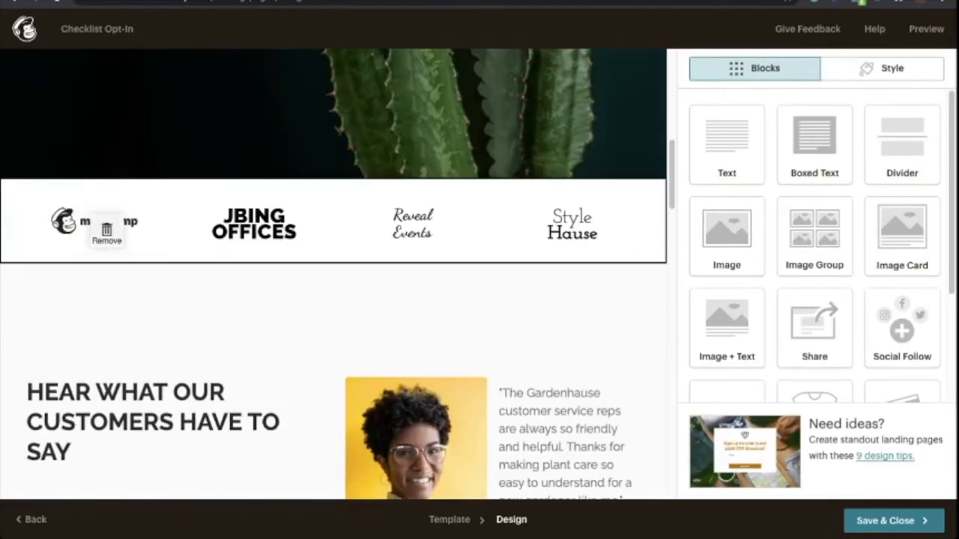
scroll(97, 224, "down", 3)
scroll(333, 299, "down", 8)
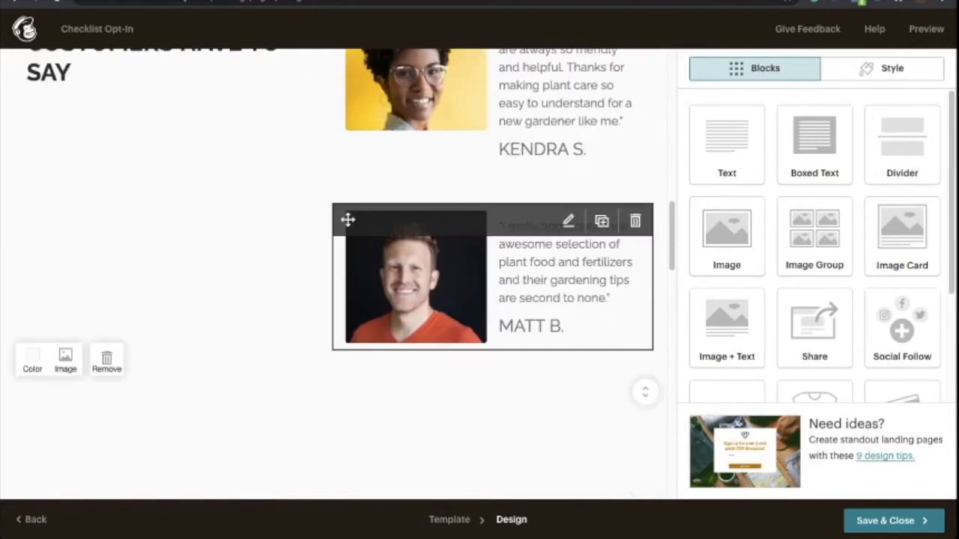
scroll(334, 225, "down", 1)
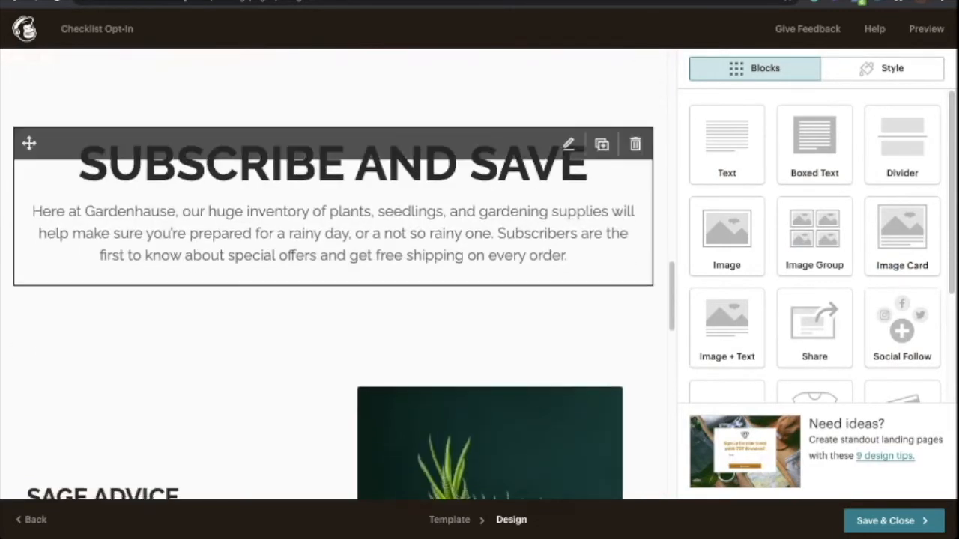
scroll(333, 262, "down", 5)
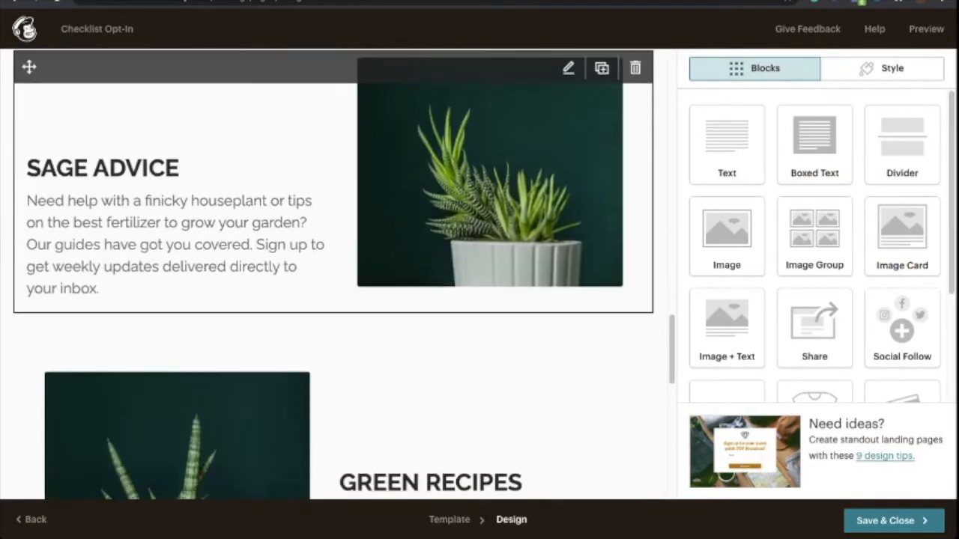
scroll(333, 262, "up", 5)
scroll(333, 262, "up", 15)
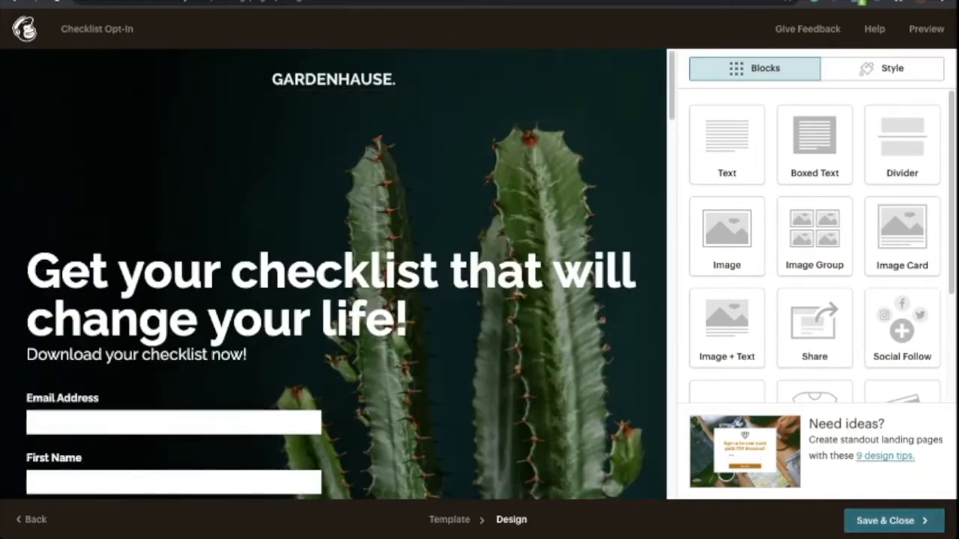
- Save and close the landing page design and change its page title to "Checklist Download"
left_click(893, 520)
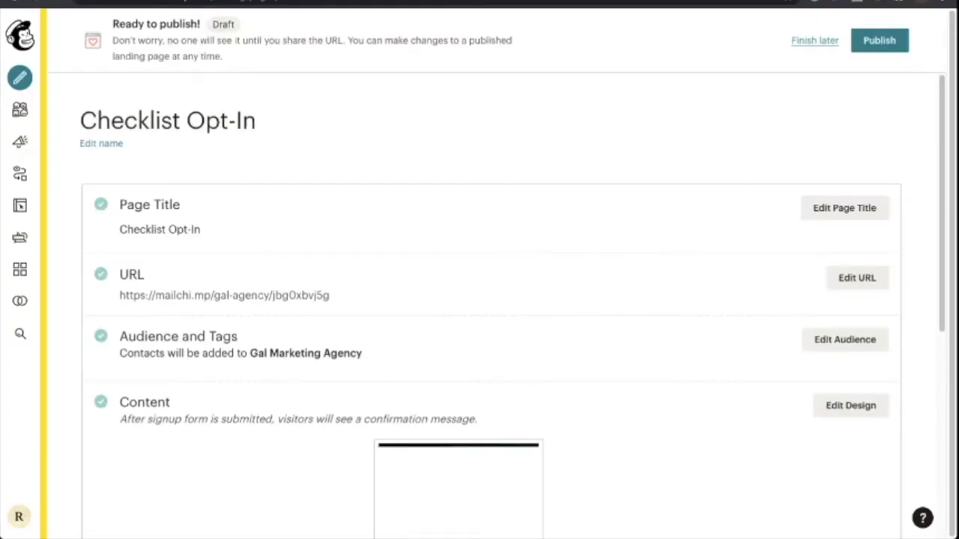
scroll(512, 299, "down", 3)
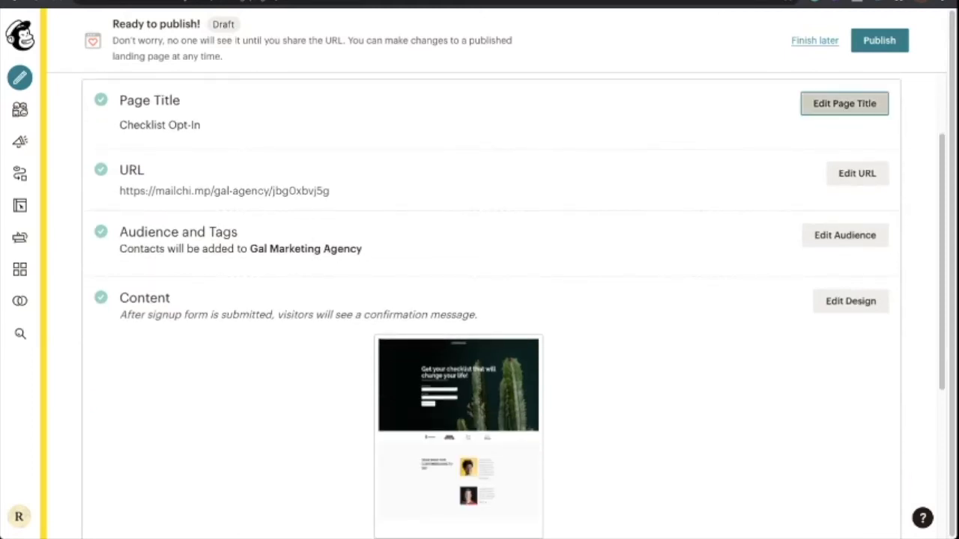
left_click(844, 103)
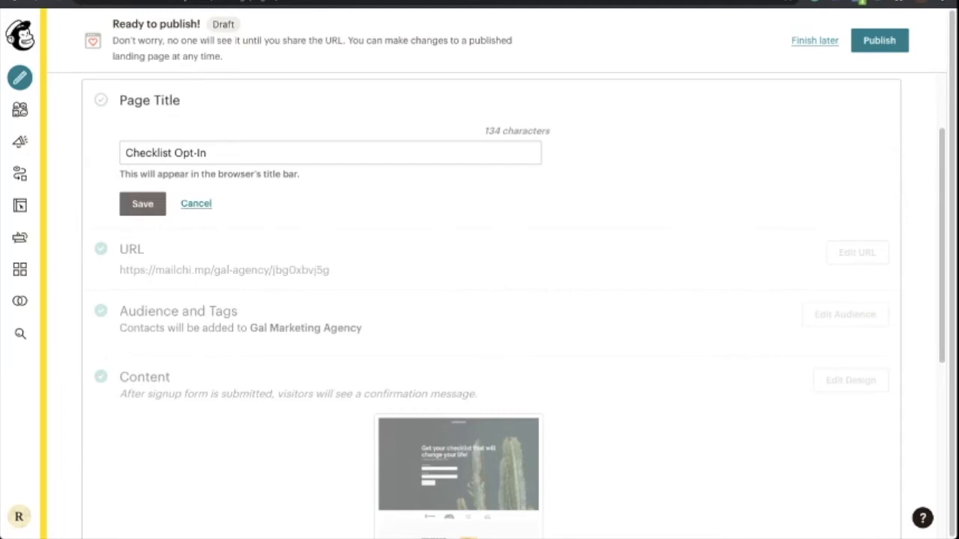
left_click(207, 153)
left_click_drag(208, 153, 175, 153)
key("BackSpace")
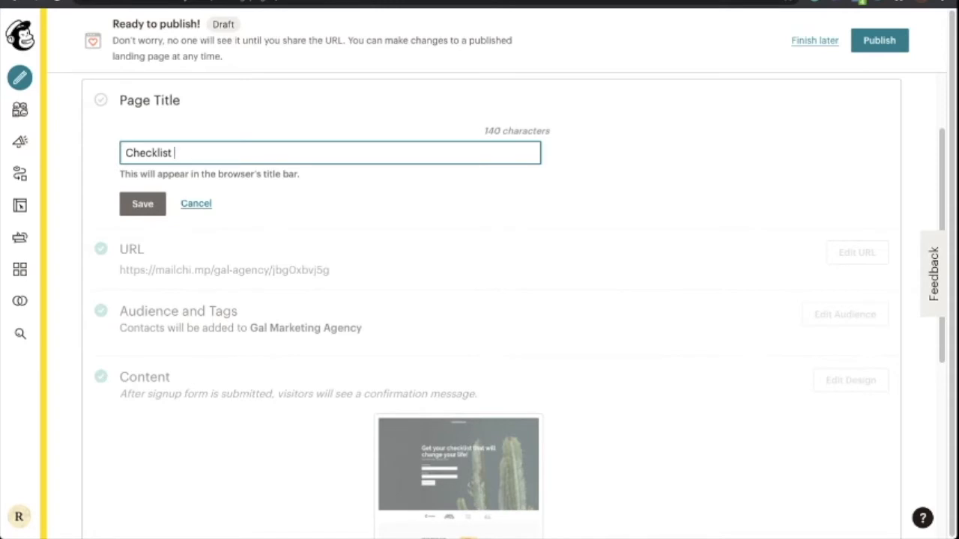
key("Down")
key("Return")
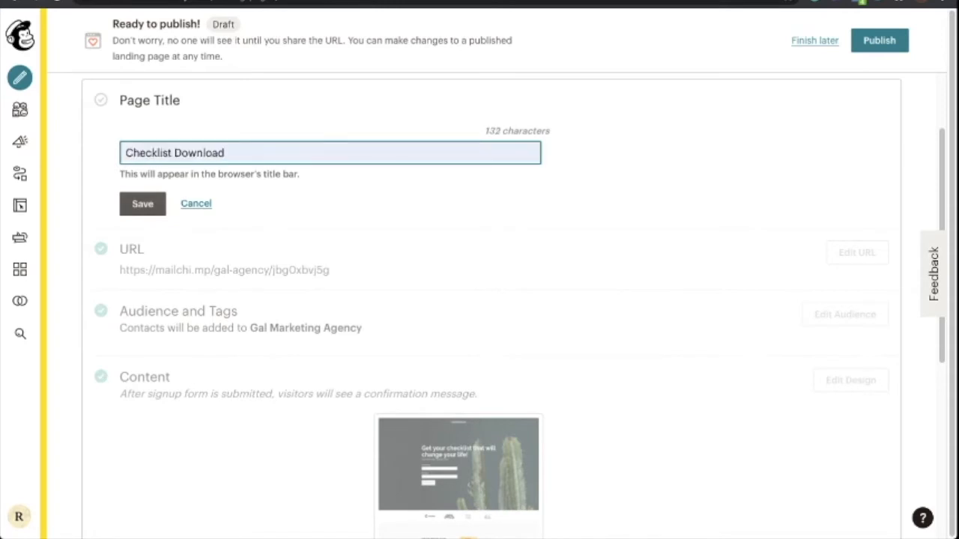
key("Return")
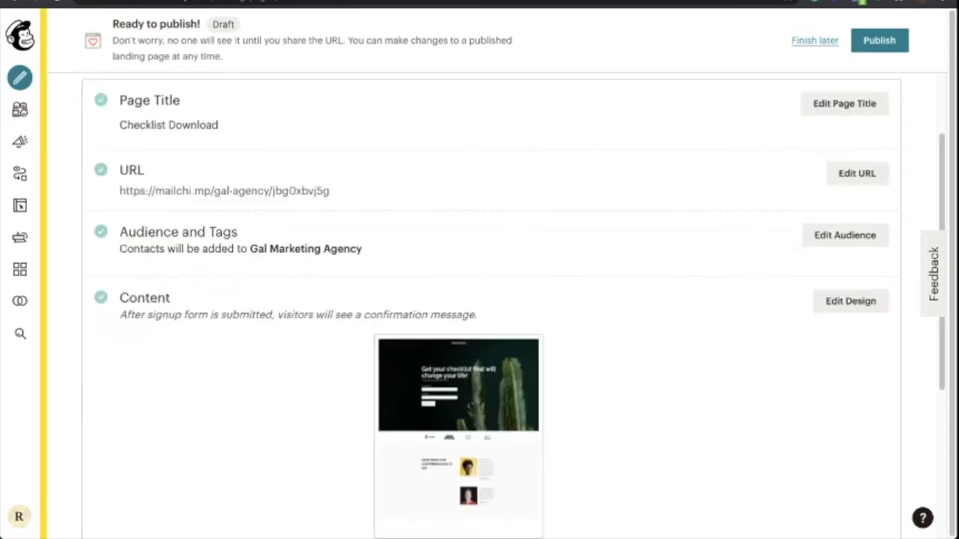
- Set the ending of the landing page's Mailchimp-domain URL to "checklists" and save it
left_click(856, 173)
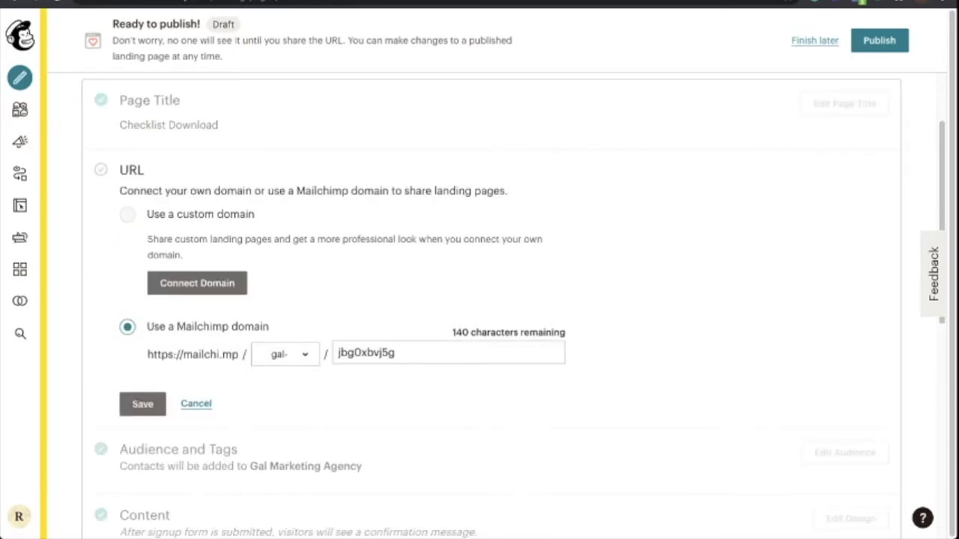
type("checklist")
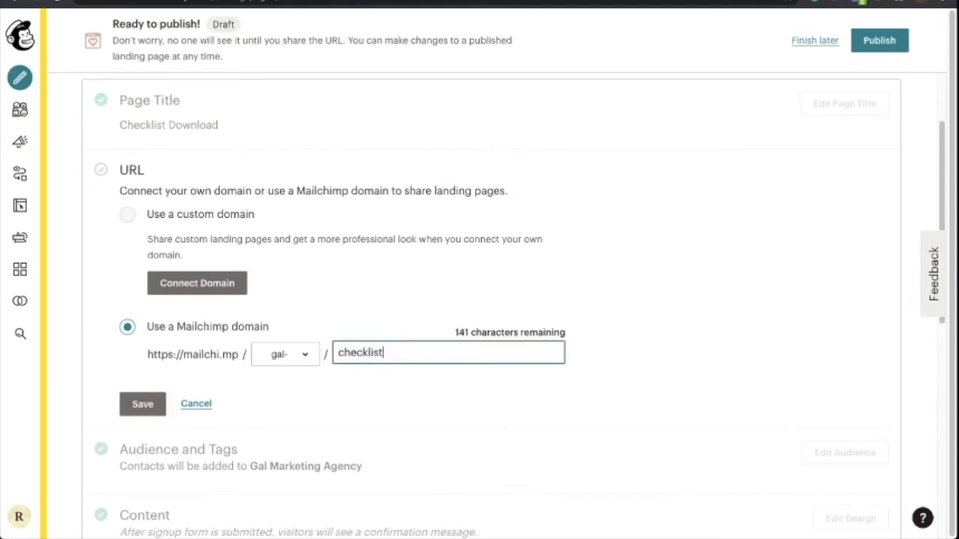
key("Return")
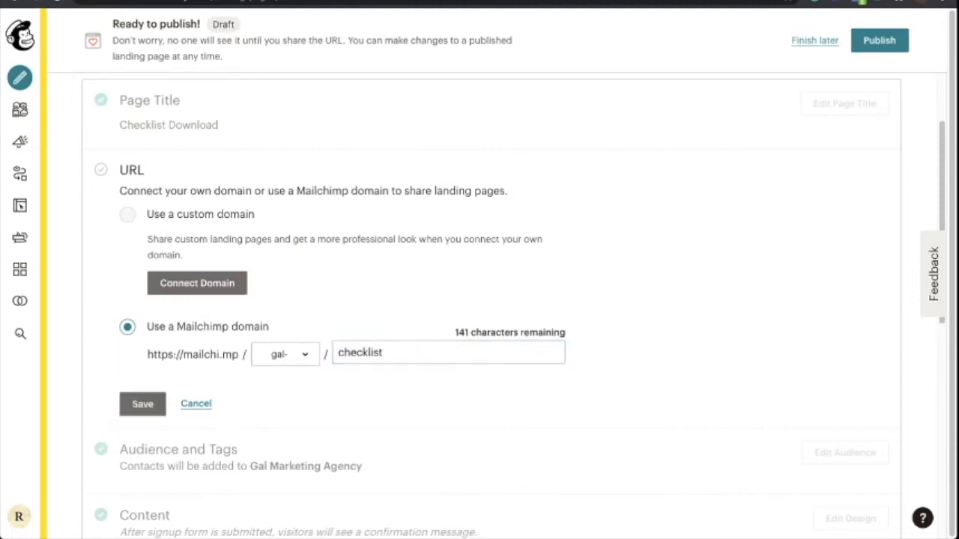
type("s")
key("Return")
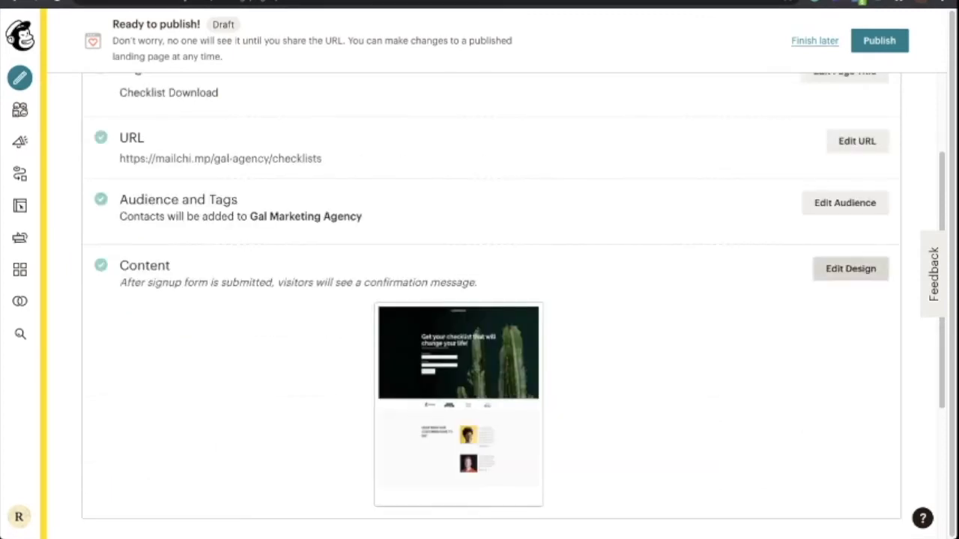
- Have landing page signups tagged with Freebie-Checklist in the audience settings and publish the page
left_click(844, 202)
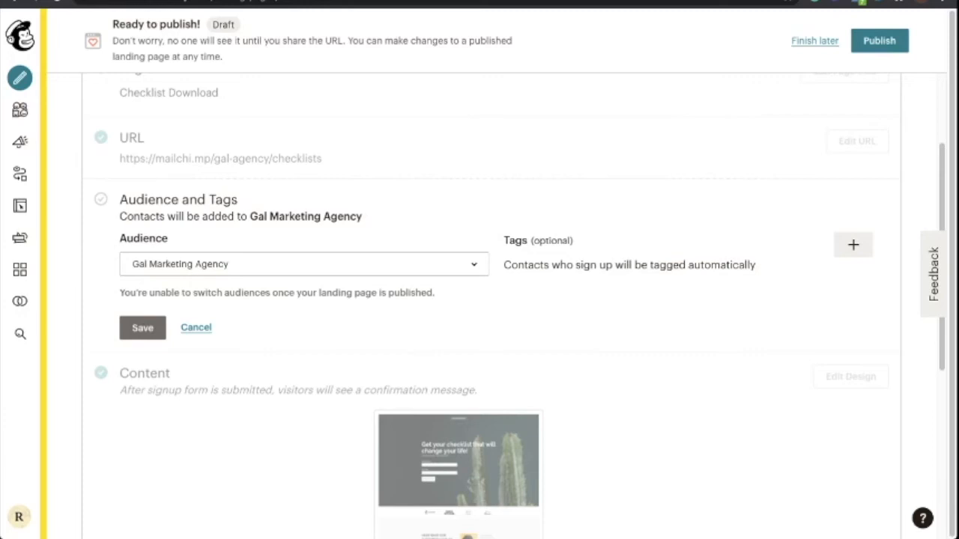
left_click(853, 245)
left_click(674, 334)
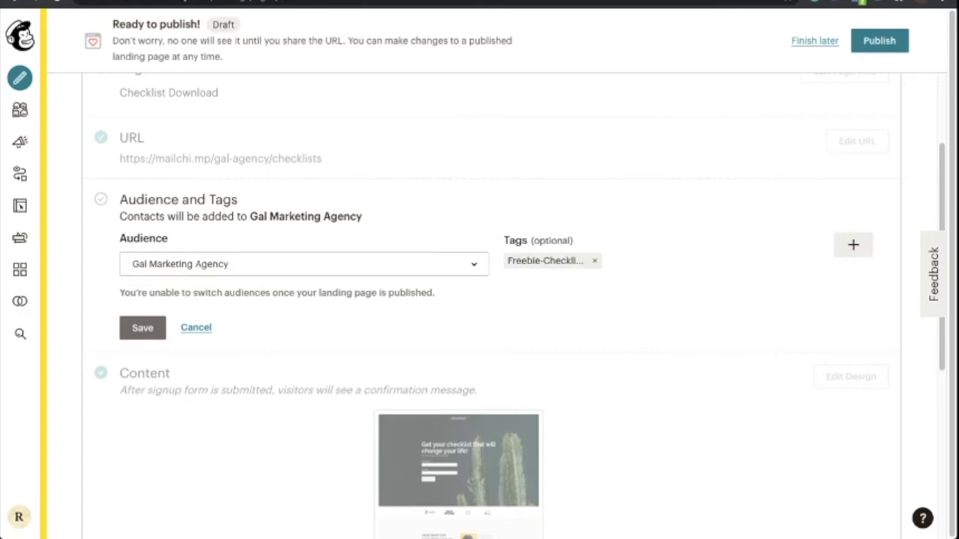
left_click(143, 328)
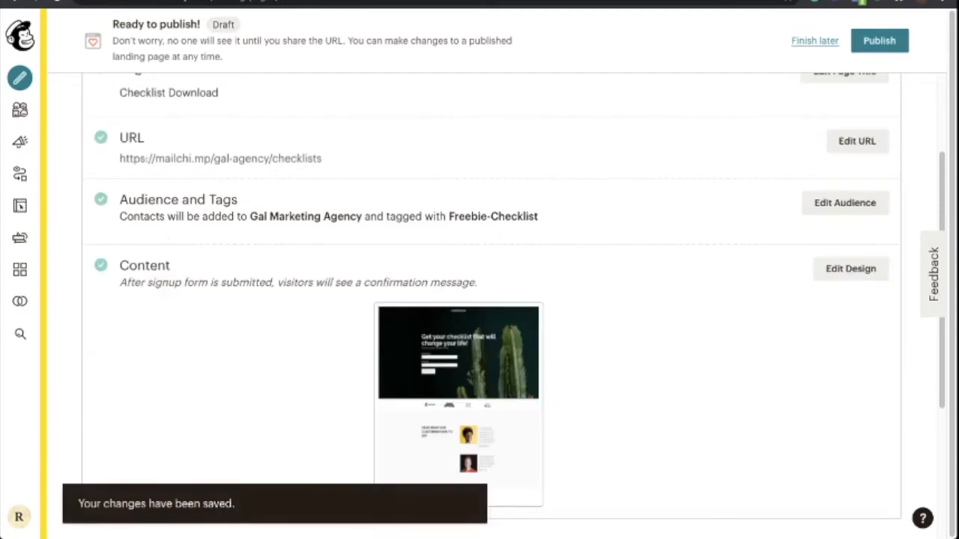
left_click(880, 41)
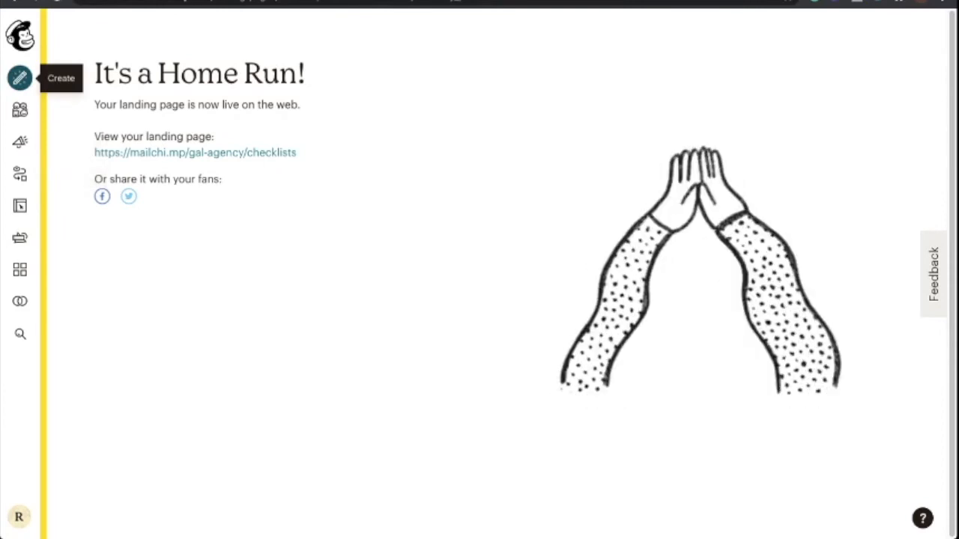
- Create an automated "Email subscribers when they're tagged" campaign named "Freebie Checklist Welcome" for the Gal Marketing Agency audience
left_click(20, 77)
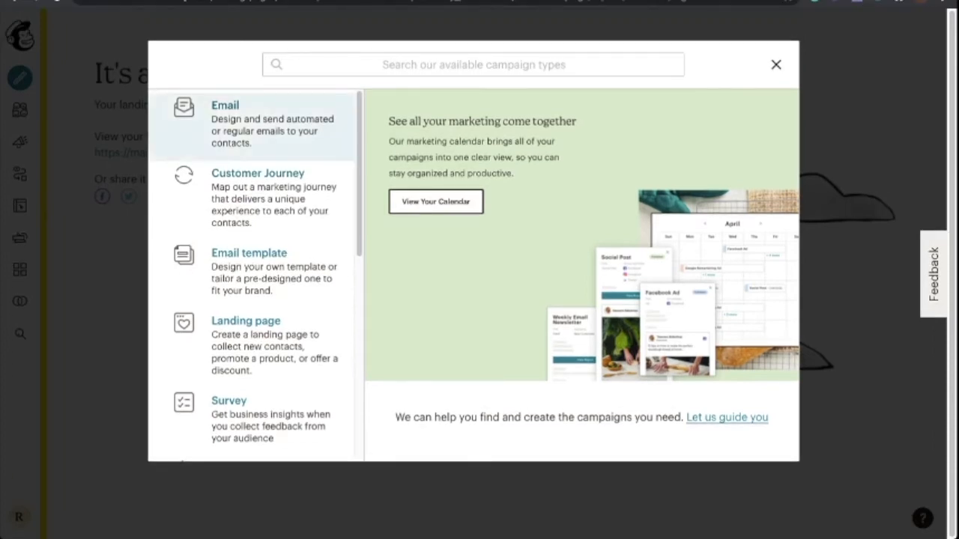
left_click(251, 122)
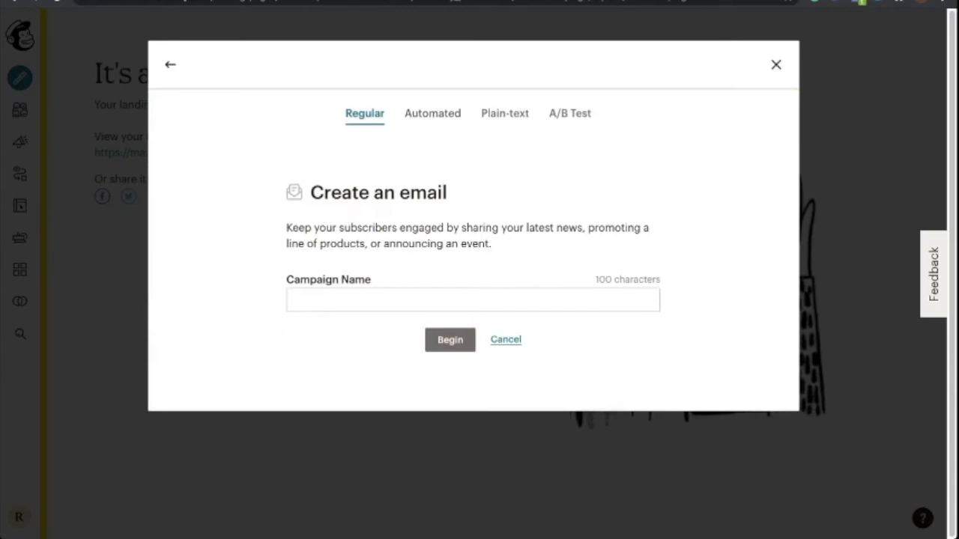
left_click(432, 114)
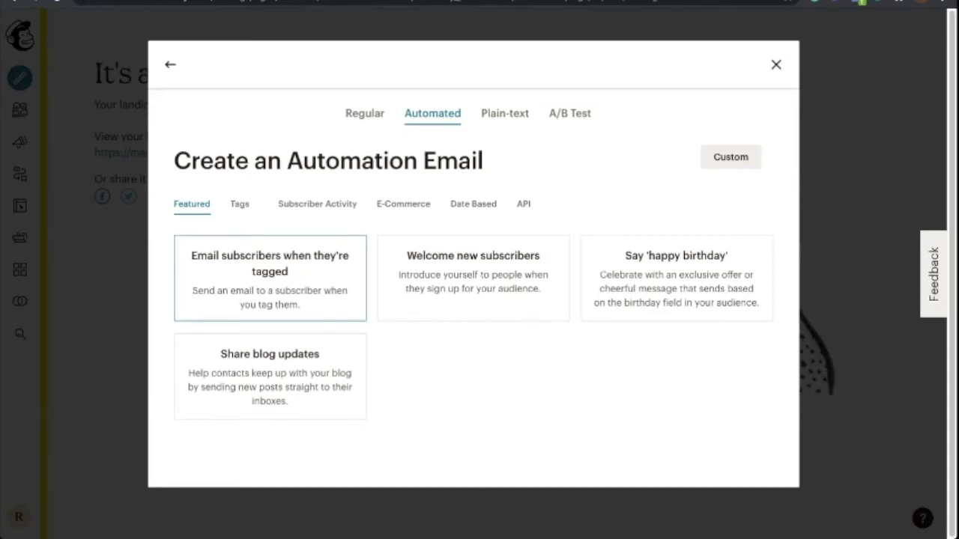
left_click(270, 278)
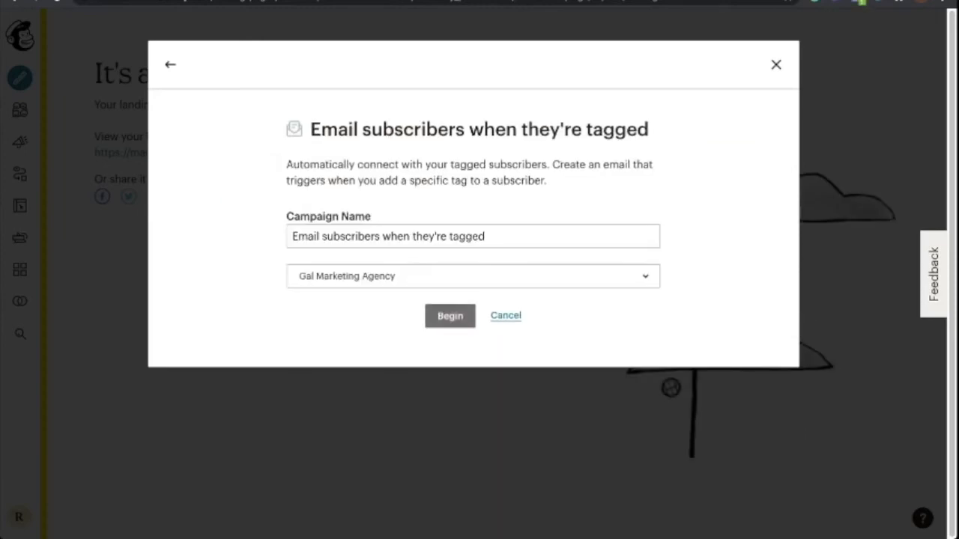
type("Freebie ")
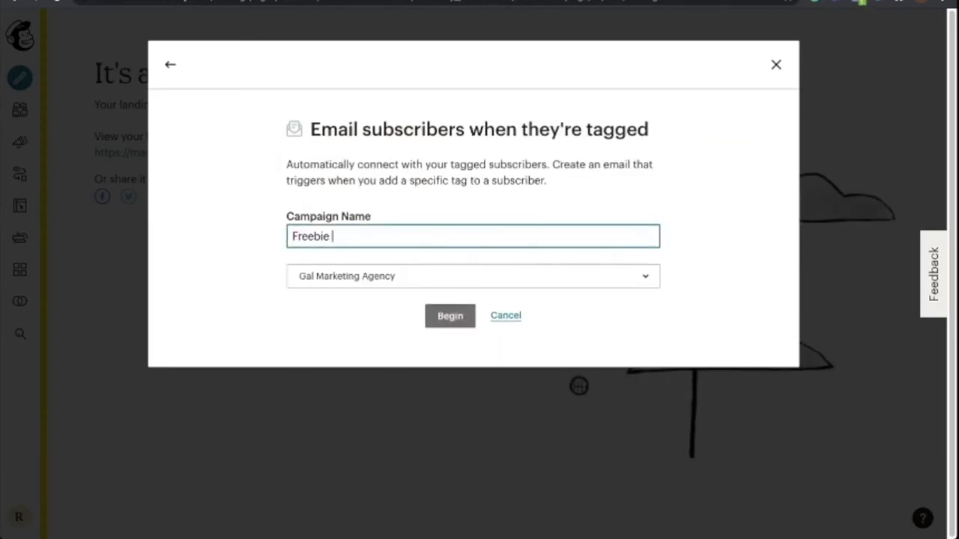
type("Checklist Welc")
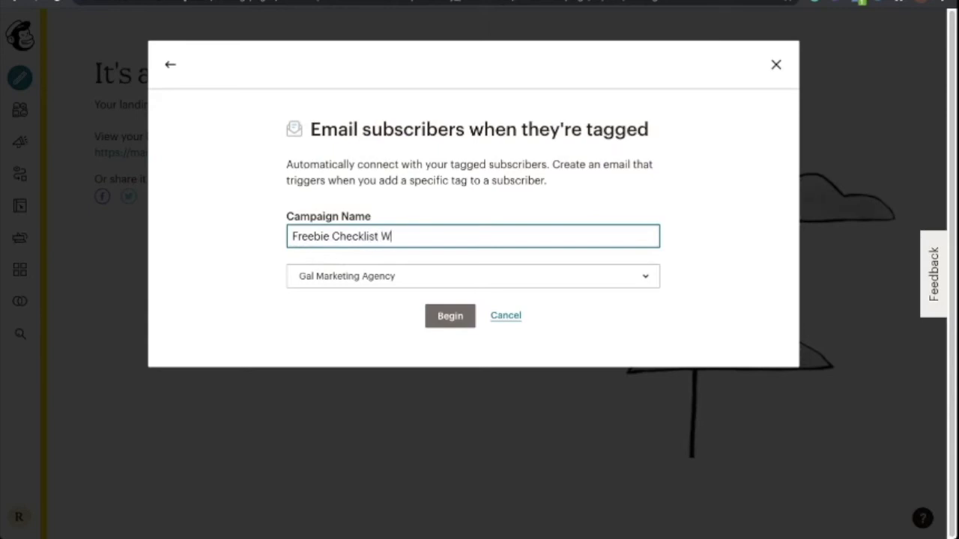
key("BackSpace")
type("lcome")
key("Return")
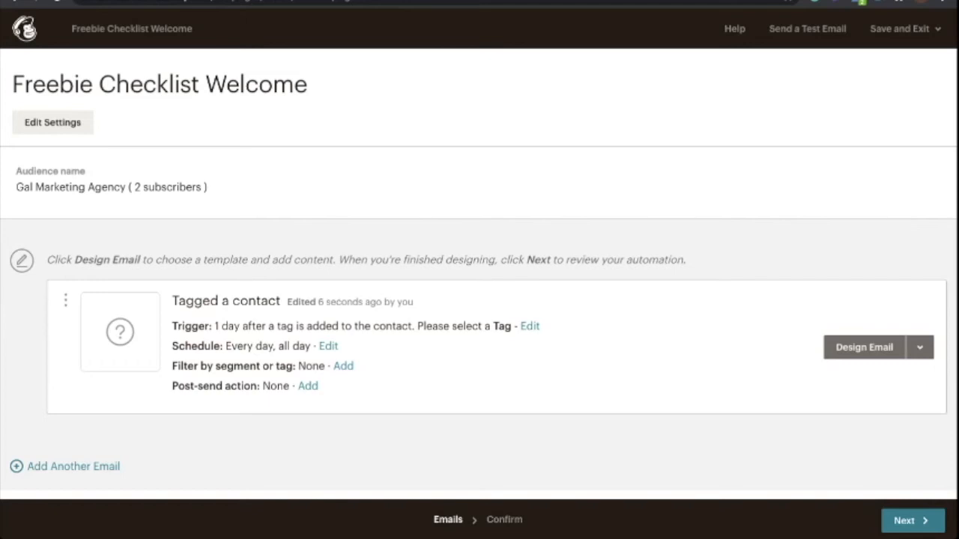
- Update the email's trigger to send immediately after the Freebie-Checklist tag is added to a contact
left_click(529, 326)
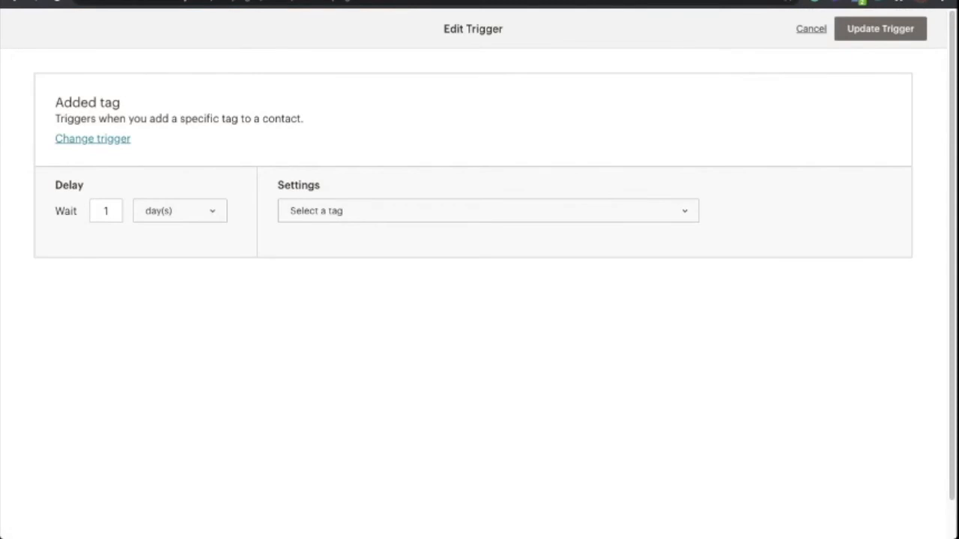
left_click(180, 211)
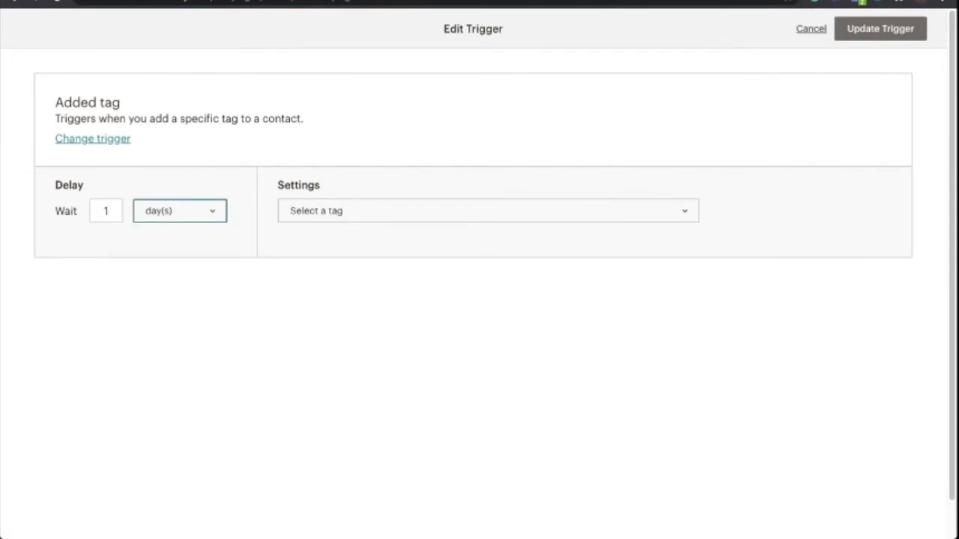
left_click(169, 184)
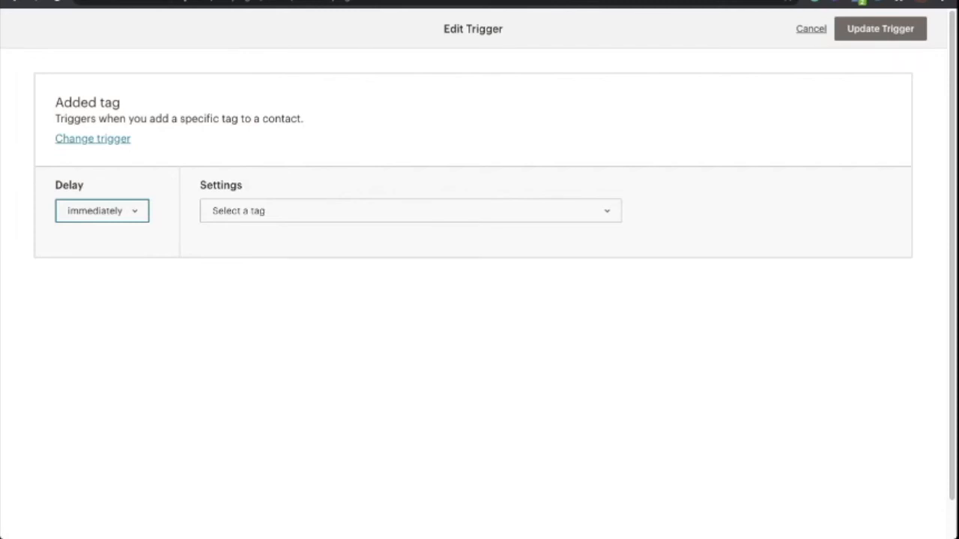
left_click(410, 211)
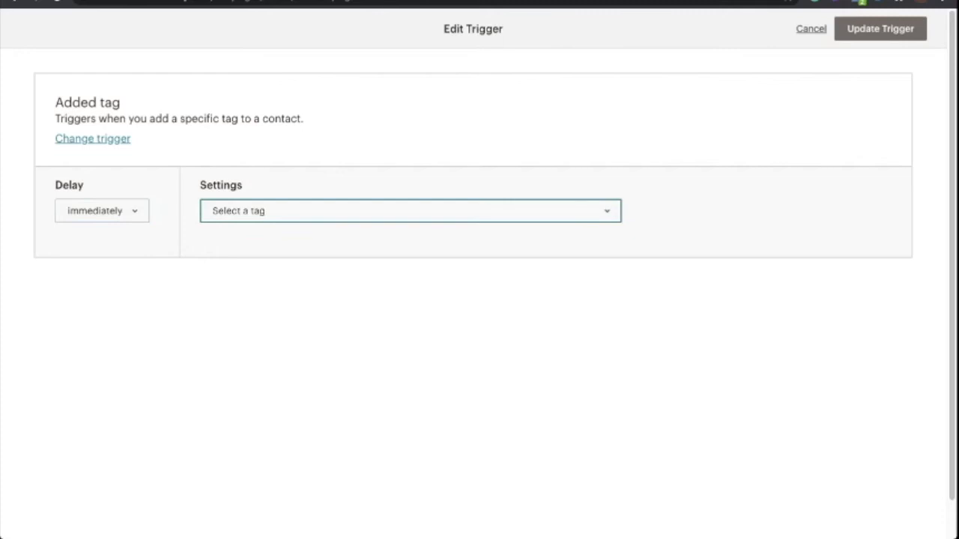
left_click(251, 227)
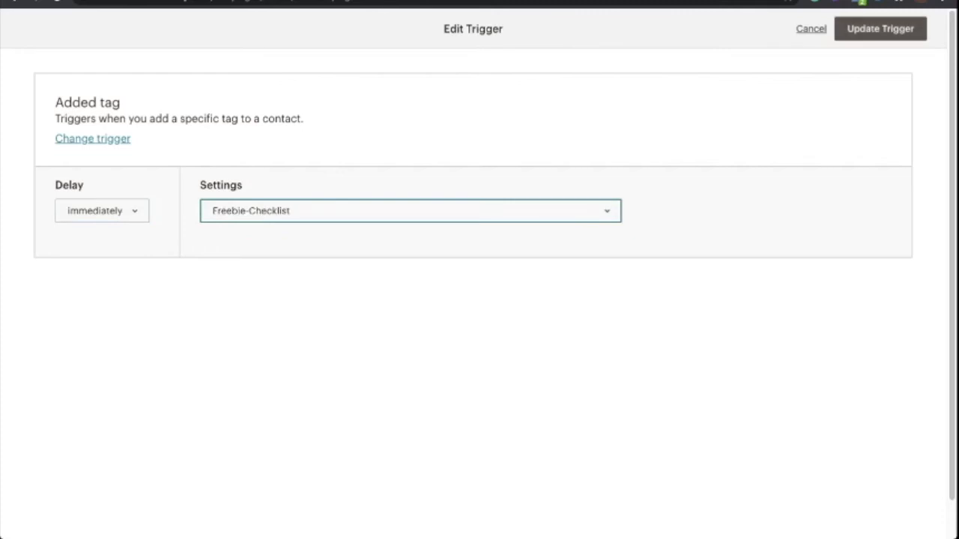
left_click(881, 29)
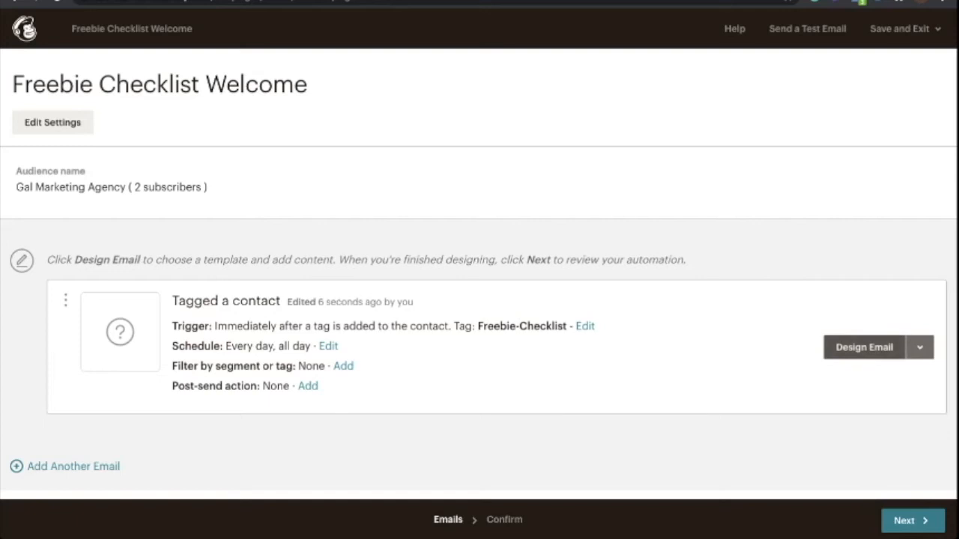
- Start designing the automation's email and name it "Freebie Confirmation #1" in the email information
left_click(864, 347)
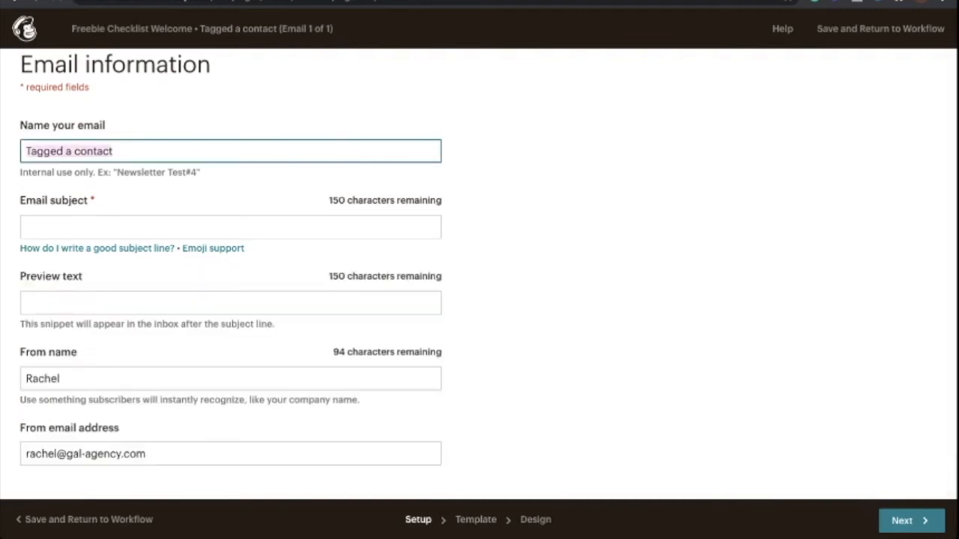
type("C")
key("BackSpace")
type("Freebie")
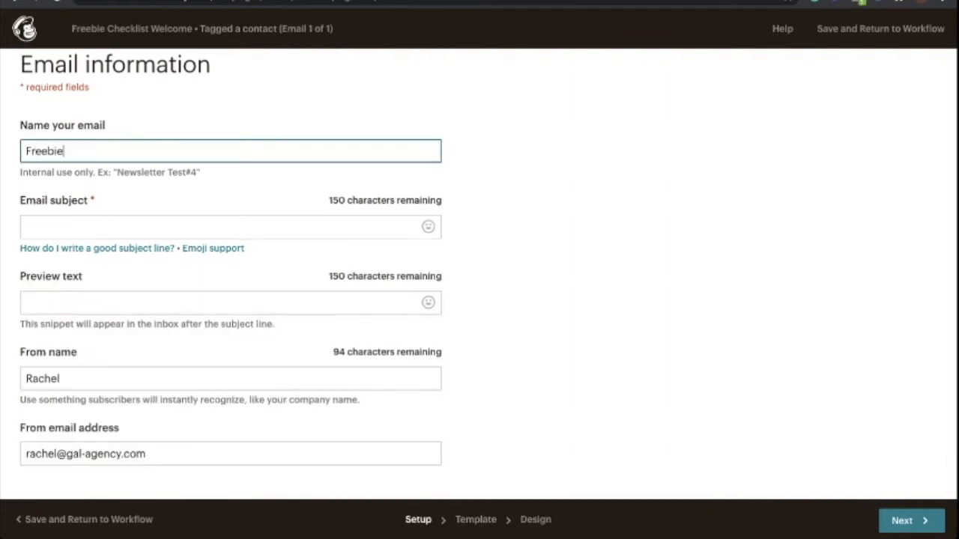
type(" Confirmation -")
key("BackSpace")
type("#1")
key("Tab")
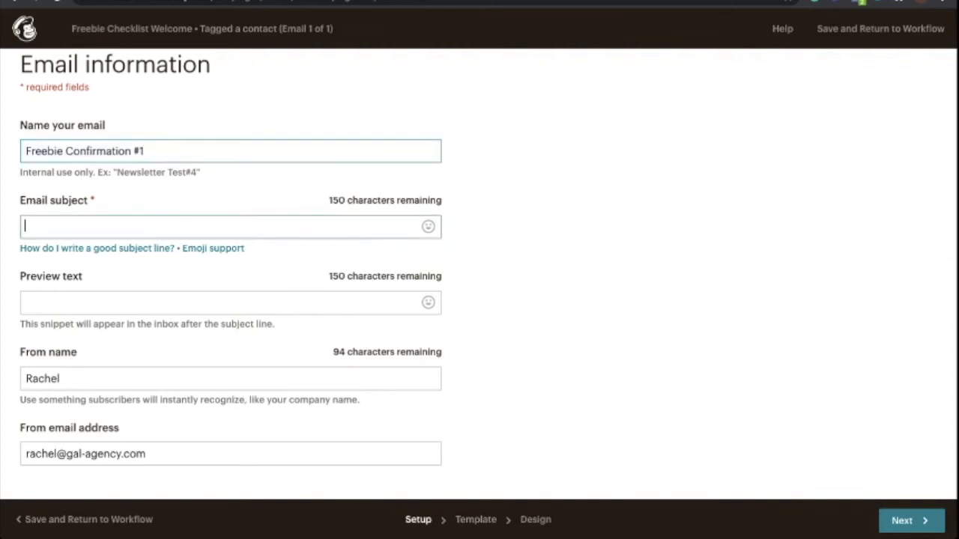
- Set the email subject to "It's here! Your checklist has arrived!" and choose the saved template Lead Magnet Confirmation
type("It's here! Your checklist has arrived!")
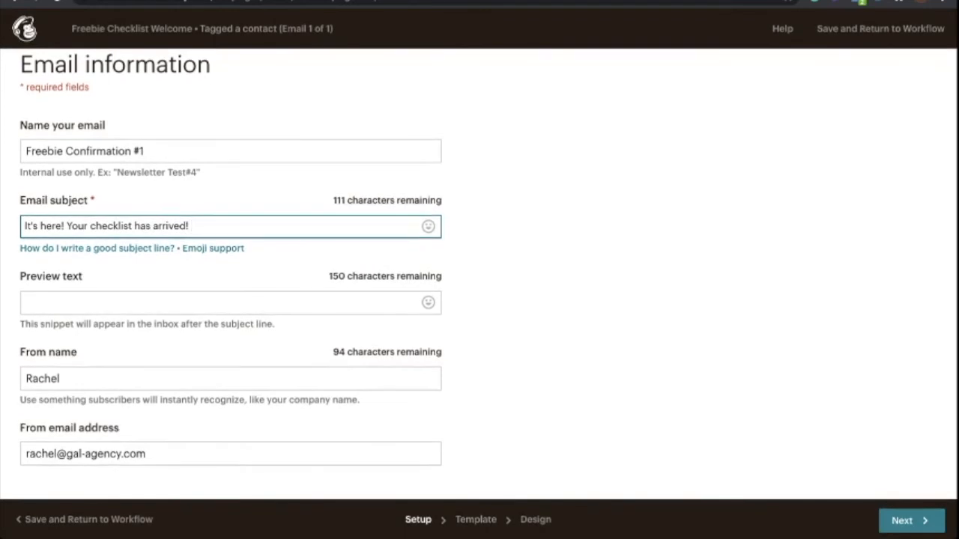
left_click(906, 520)
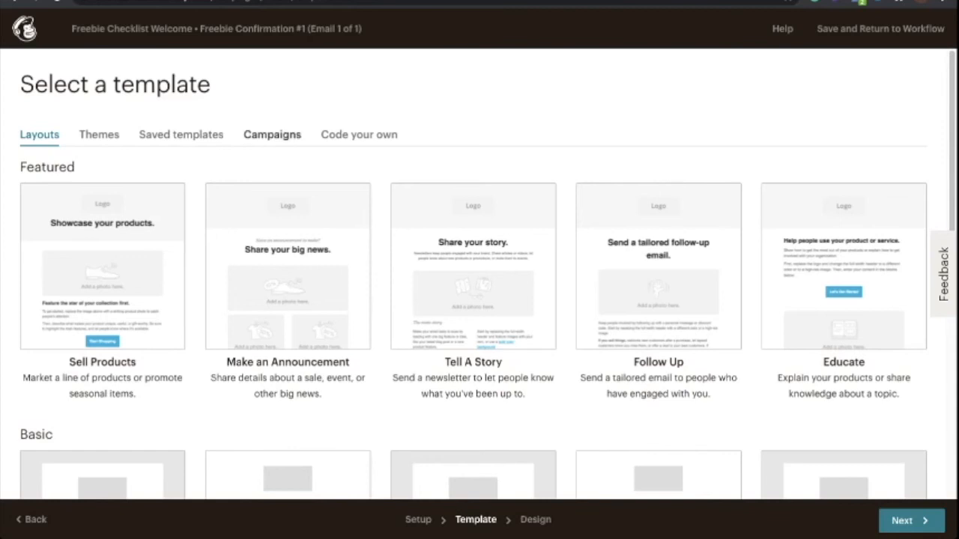
left_click(180, 134)
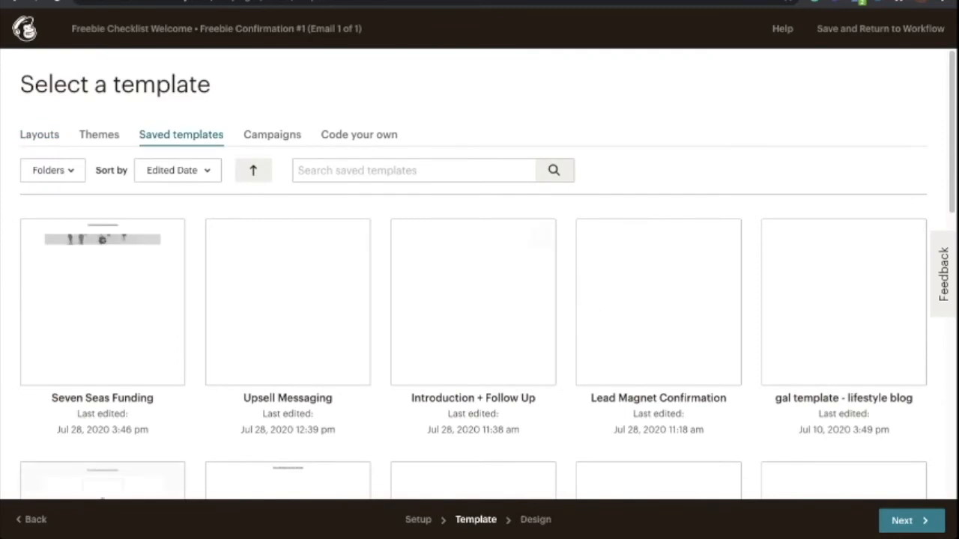
left_click(654, 417)
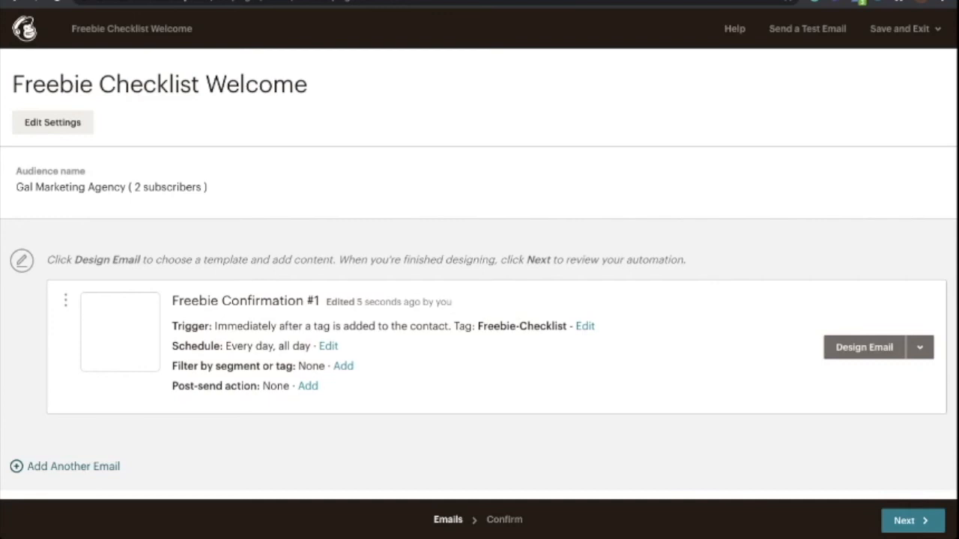
- Add a second email to the automation and set its trigger delay to 2 days after the previous email is sent
left_click(73, 467)
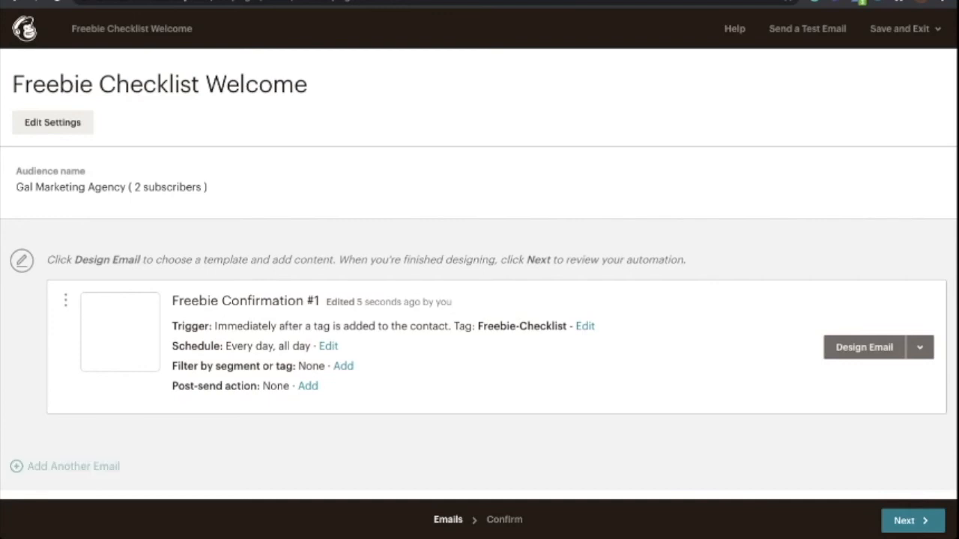
scroll(473, 274, "down", 3)
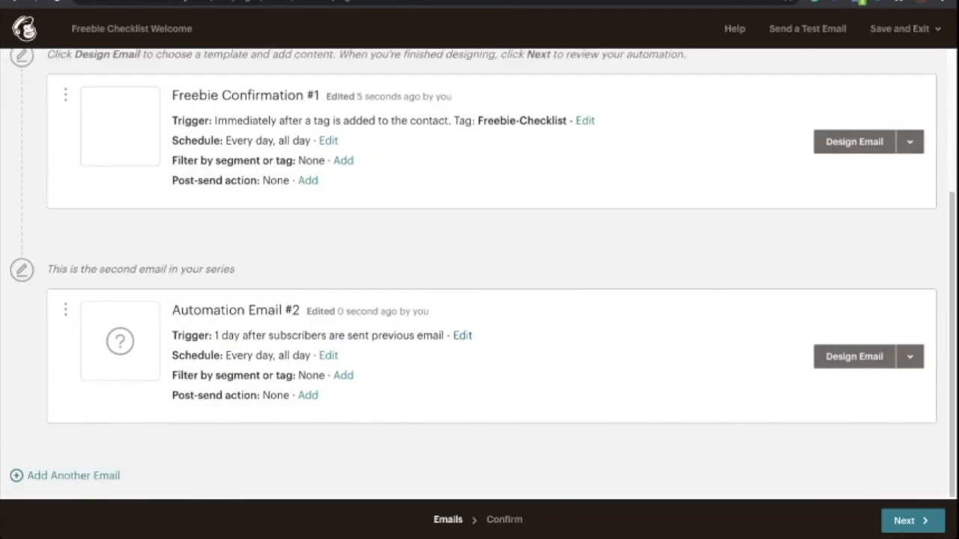
left_click(462, 335)
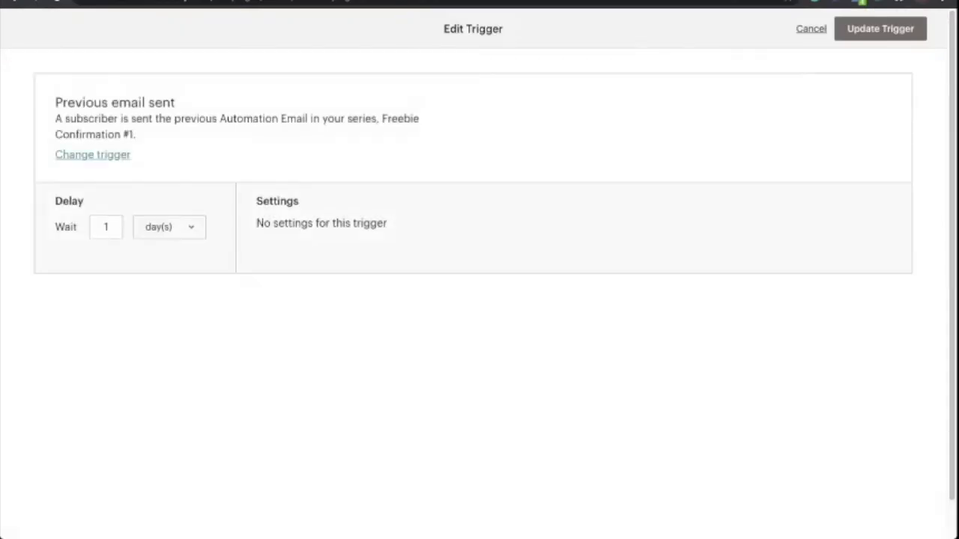
left_click(106, 227)
key("BackSpace")
type("2")
left_click(880, 28)
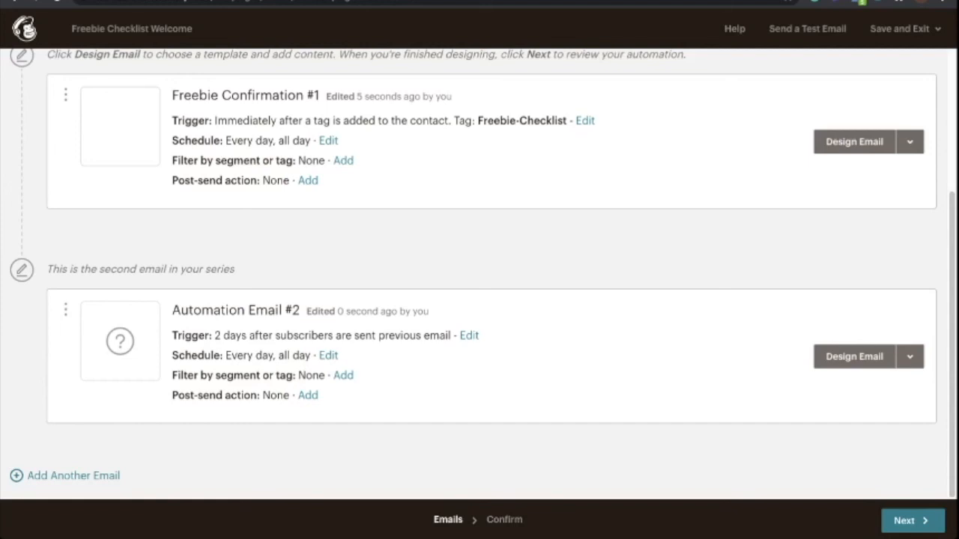
- Delete the second email, Automation Email #2, from the workflow, entering DELETE as confirmation
left_click(909, 357)
left_click(772, 388)
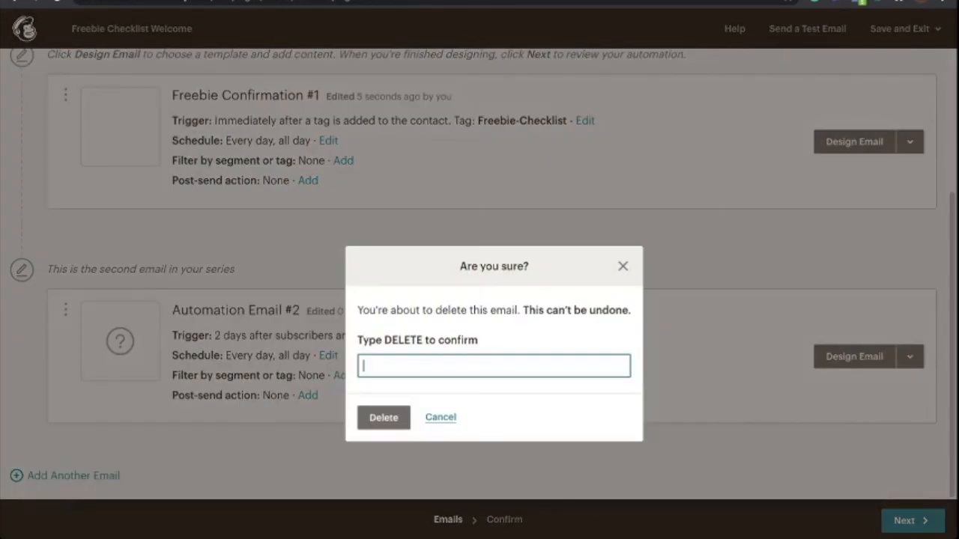
type("DELETE")
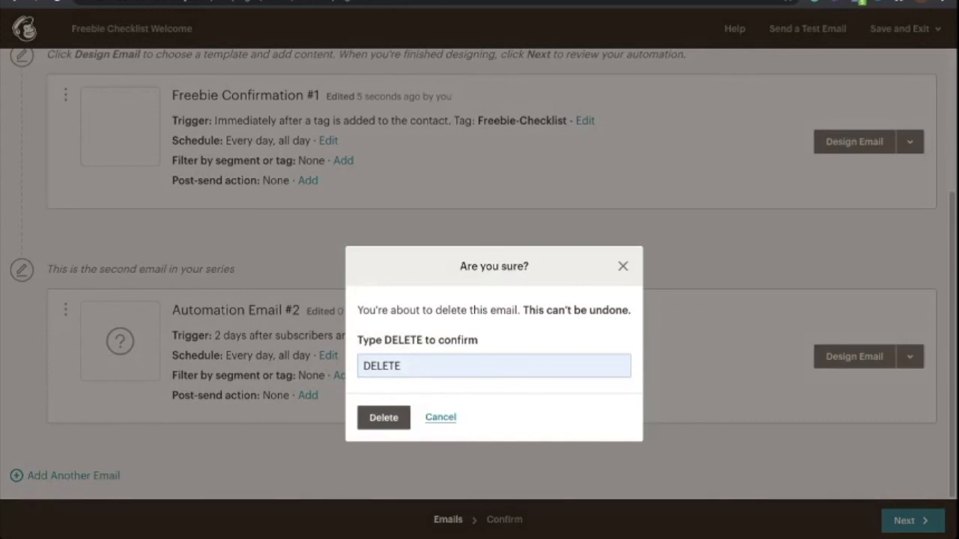
key("Return")
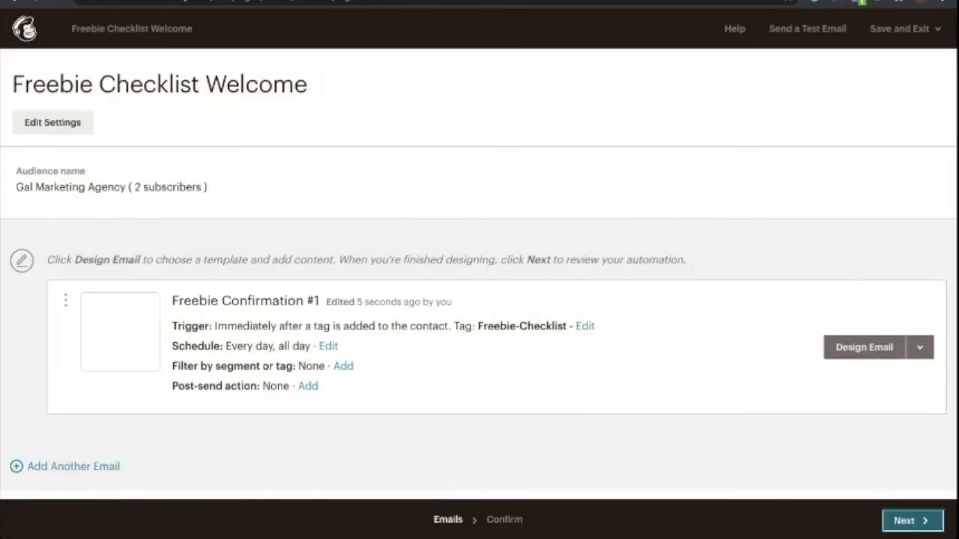
- Review the Freebie Confirmation #1 email details in the workflow review and start sending the automation
left_click(912, 520)
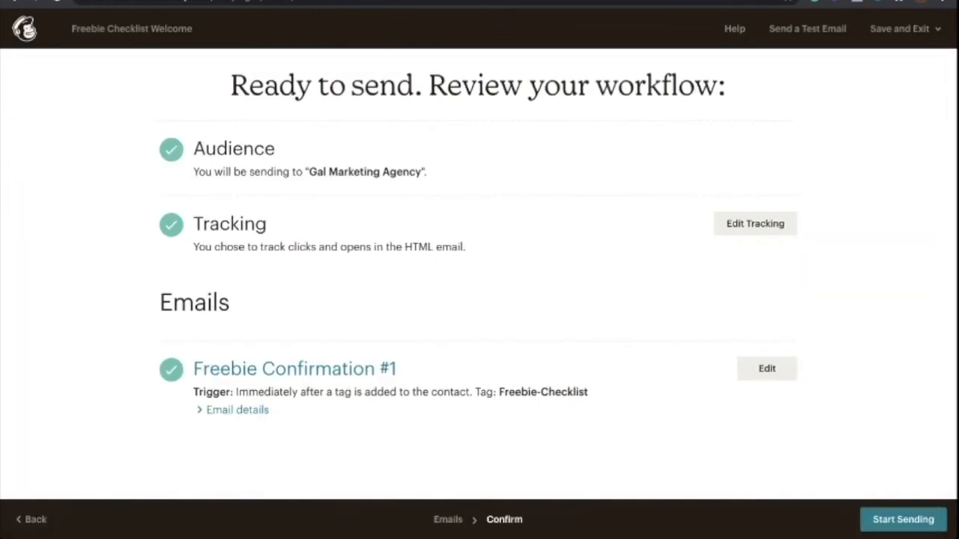
left_click(237, 411)
scroll(237, 411, "down", 4)
scroll(479, 270, "down", 2)
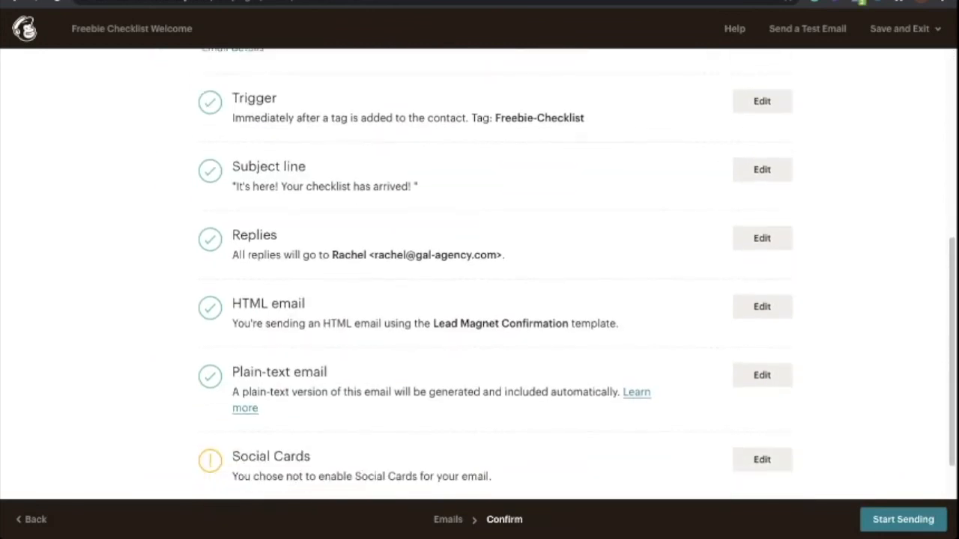
scroll(479, 269, "up", 5)
scroll(480, 270, "up", 2)
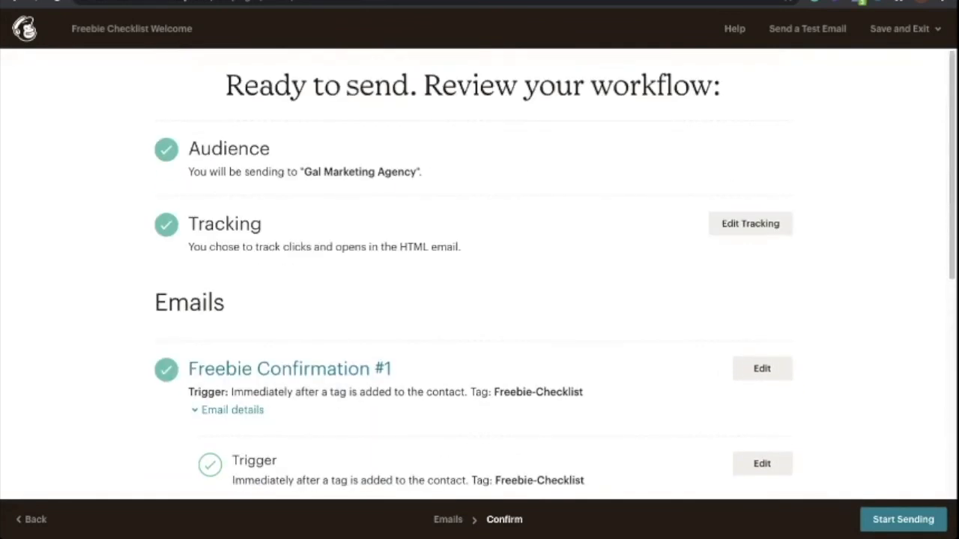
left_click(903, 519)
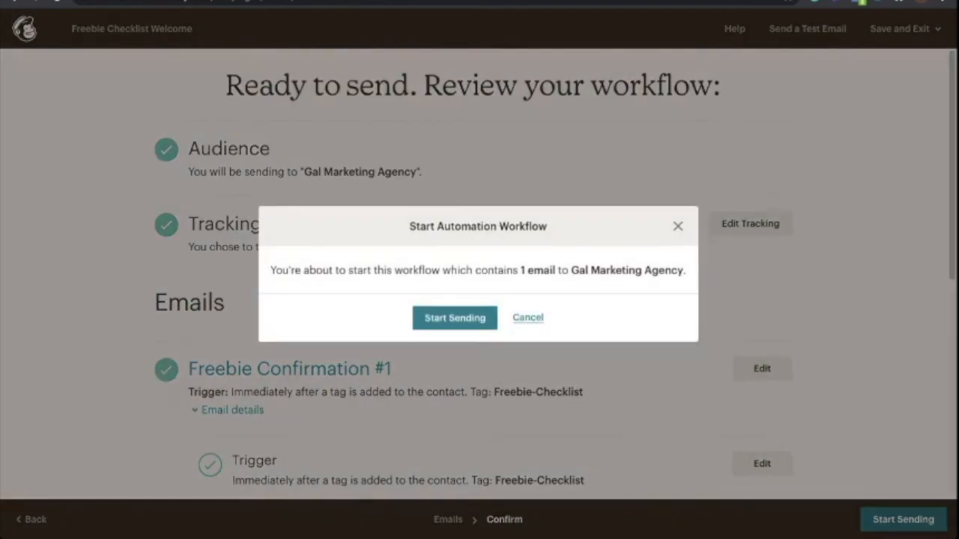
left_click(454, 318)
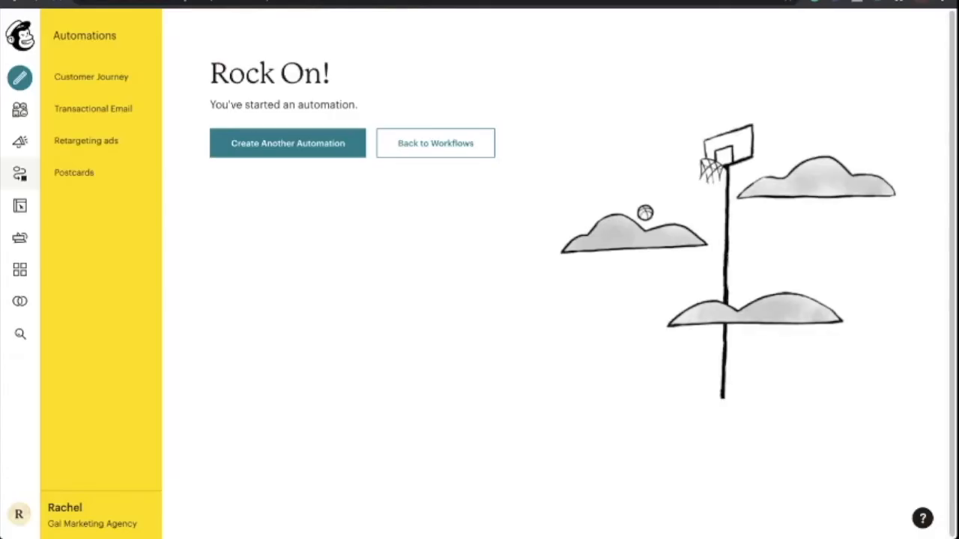